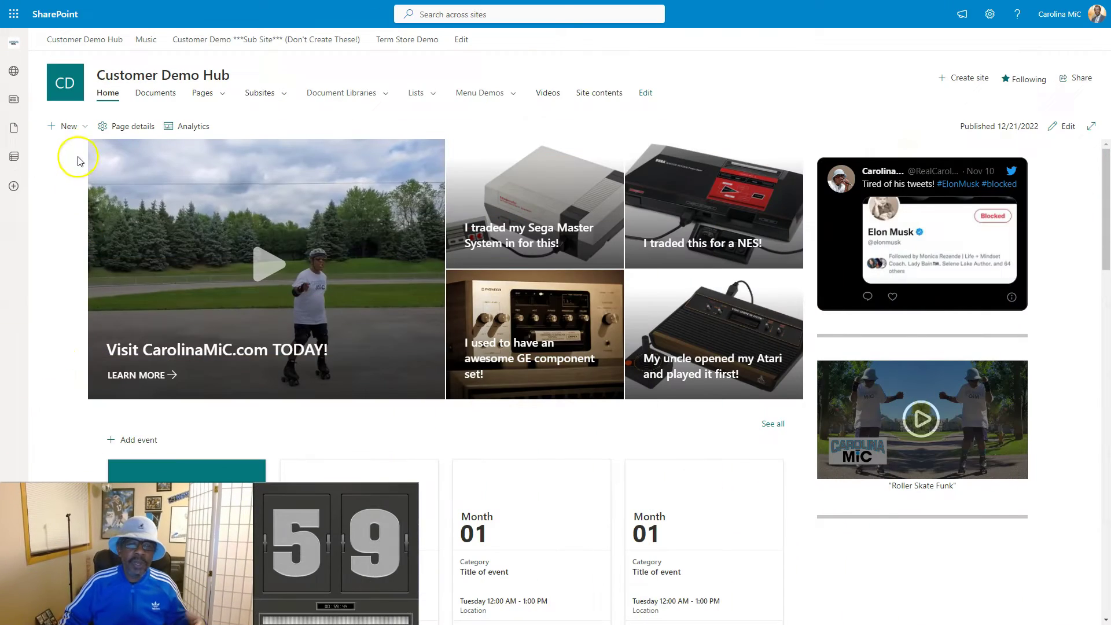
Create a new blank site page titled 'YouTube'
{"action": "left_click", "coordinate": [71, 128]}
{"action": "left_click", "coordinate": [58, 191]}
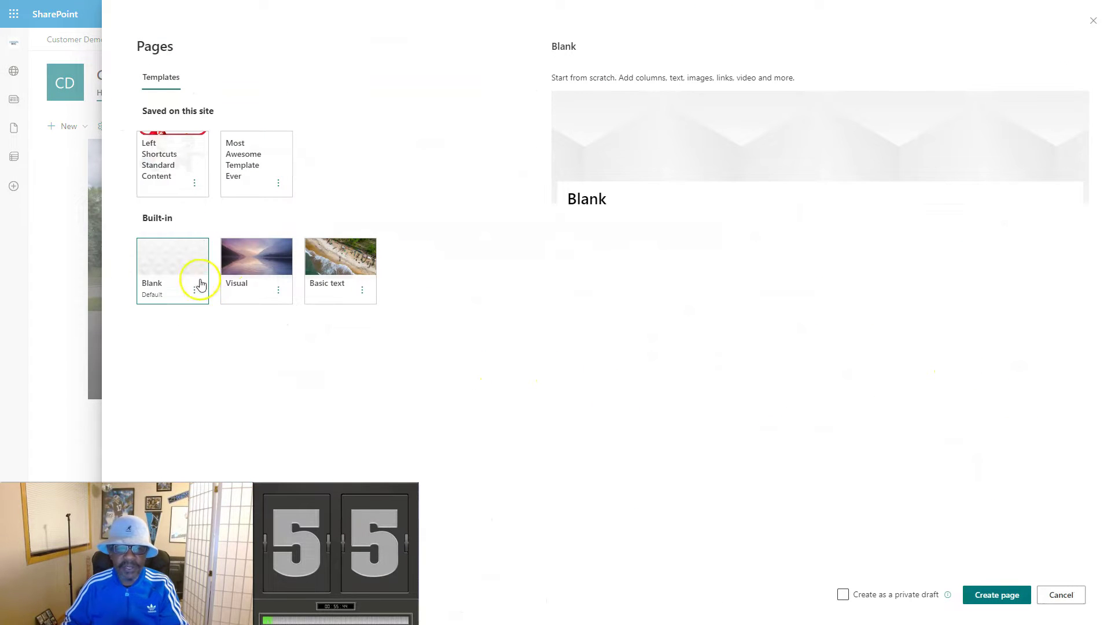
{"action": "left_click", "coordinate": [974, 597]}
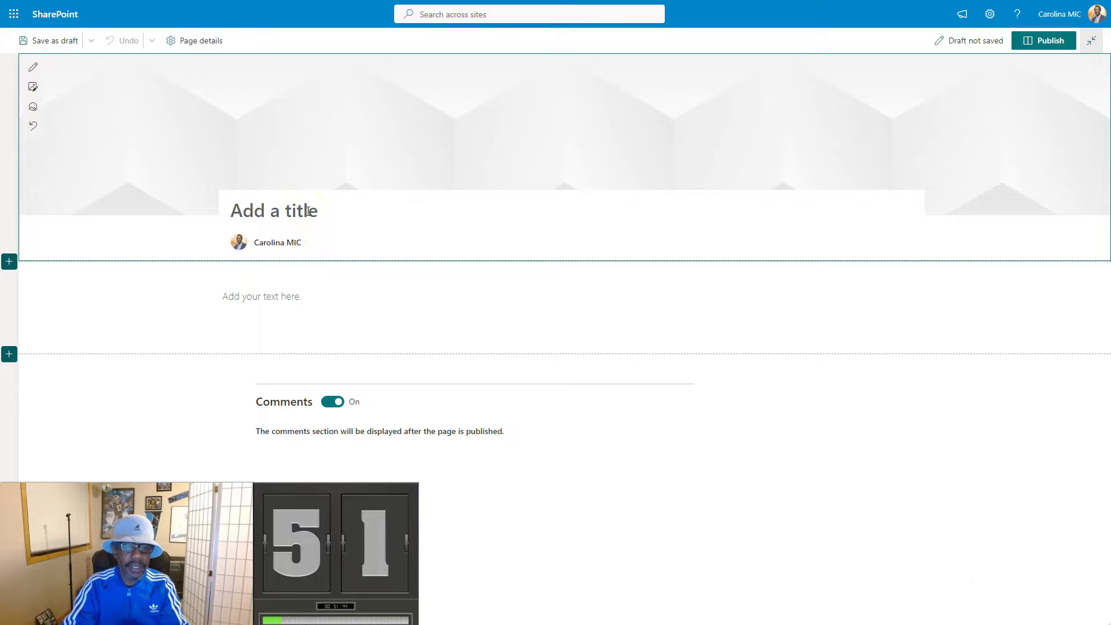
{"action": "type", "text": "YouTube"}
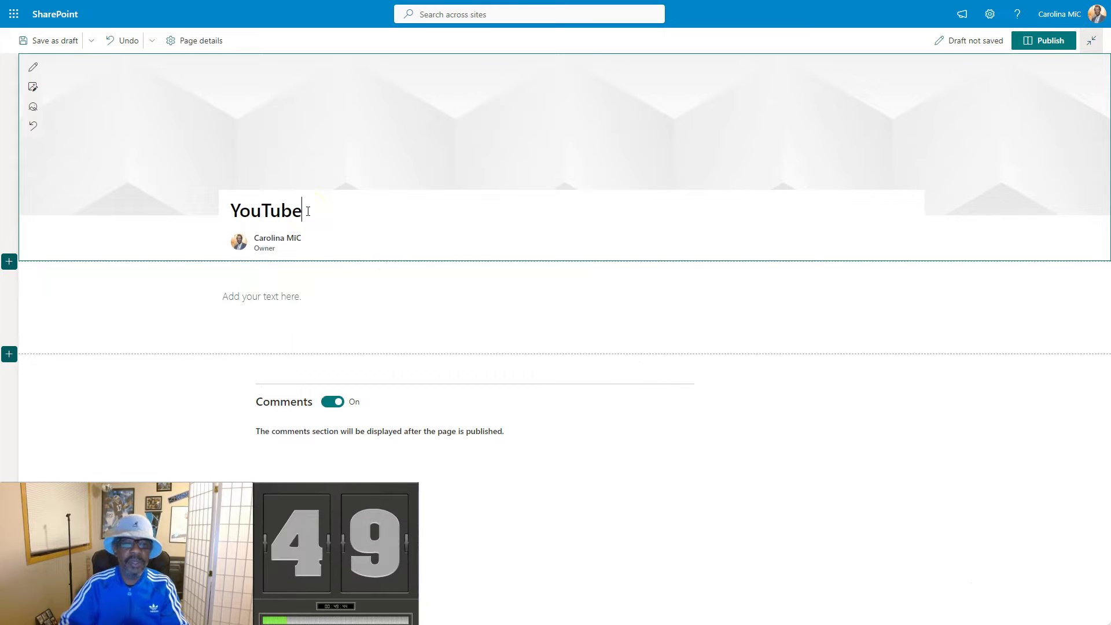
Delete the placeholder text block, make the section three columns, and start adding a web part to column one
{"action": "left_click", "coordinate": [257, 311]}
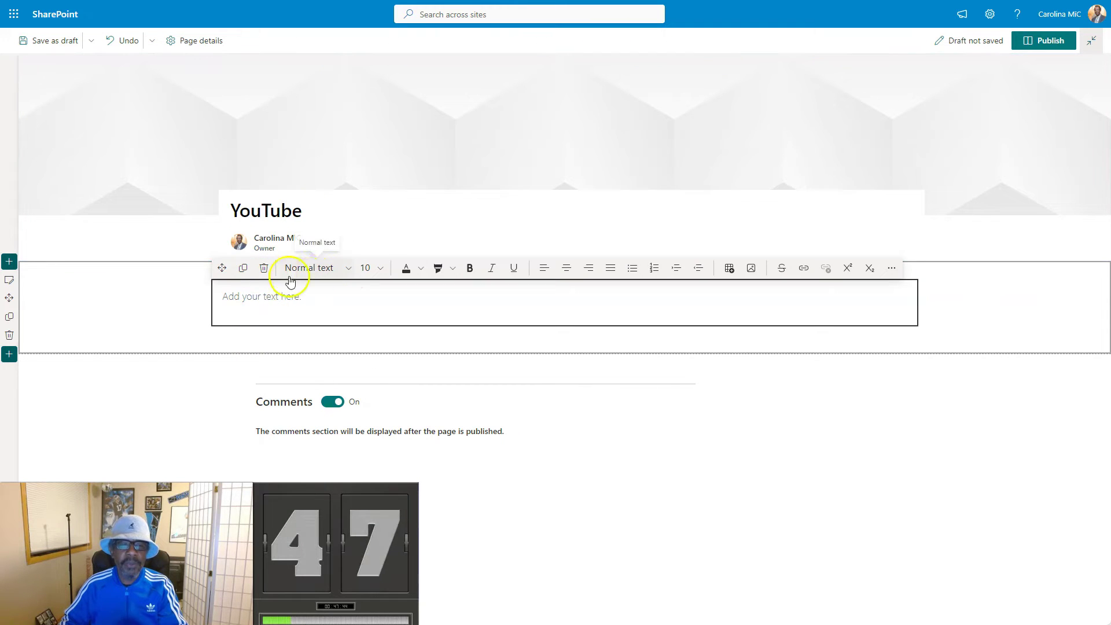
{"action": "left_click", "coordinate": [265, 268]}
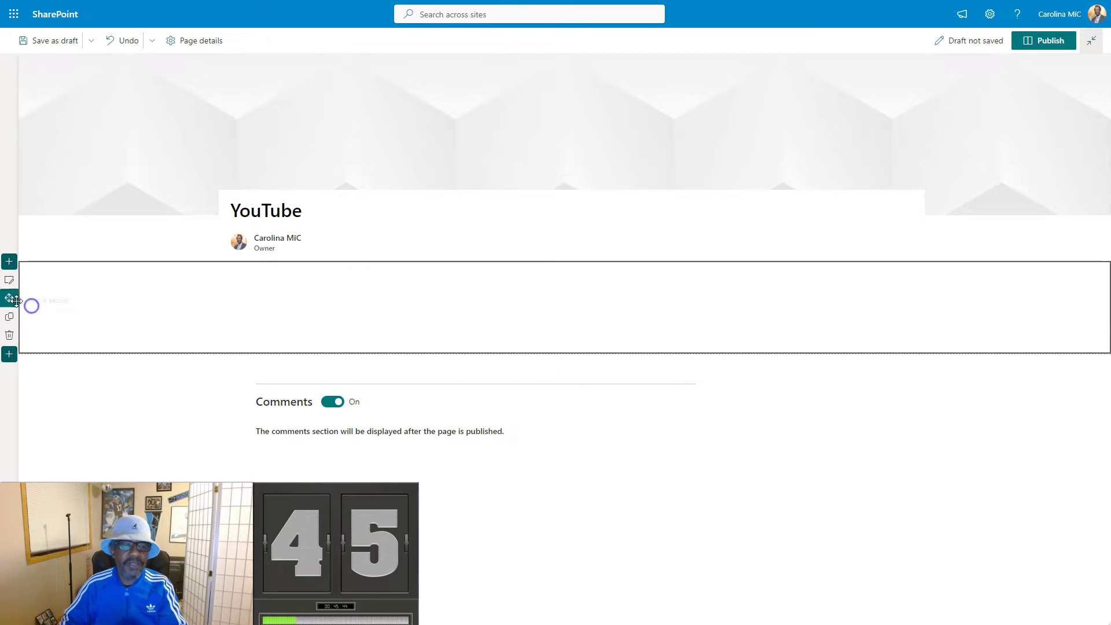
{"action": "left_click", "coordinate": [9, 280]}
{"action": "left_click", "coordinate": [1070, 112]}
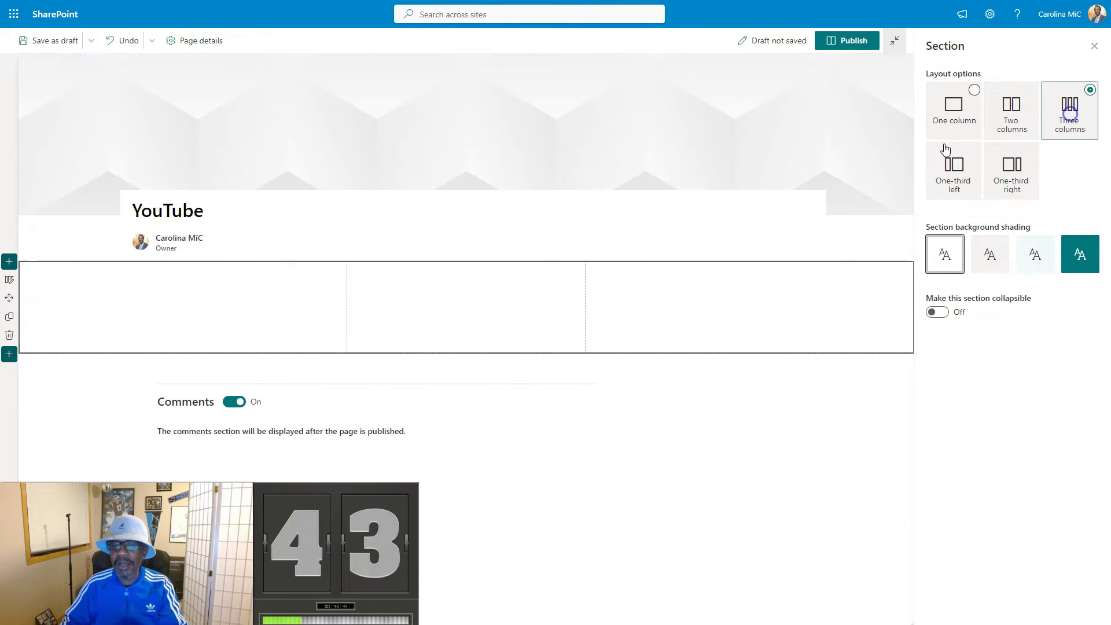
{"action": "left_click", "coordinate": [228, 269]}
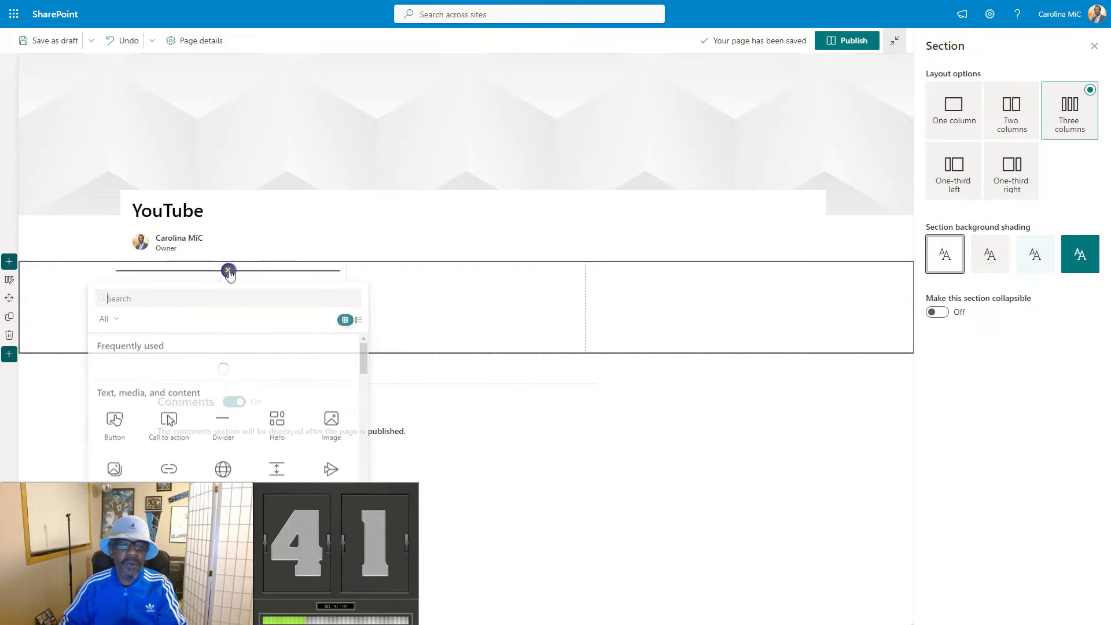
Add a YouTube web part to column one and embed the 'Copy Any List' video from its copied link
{"action": "left_click", "coordinate": [119, 389]}
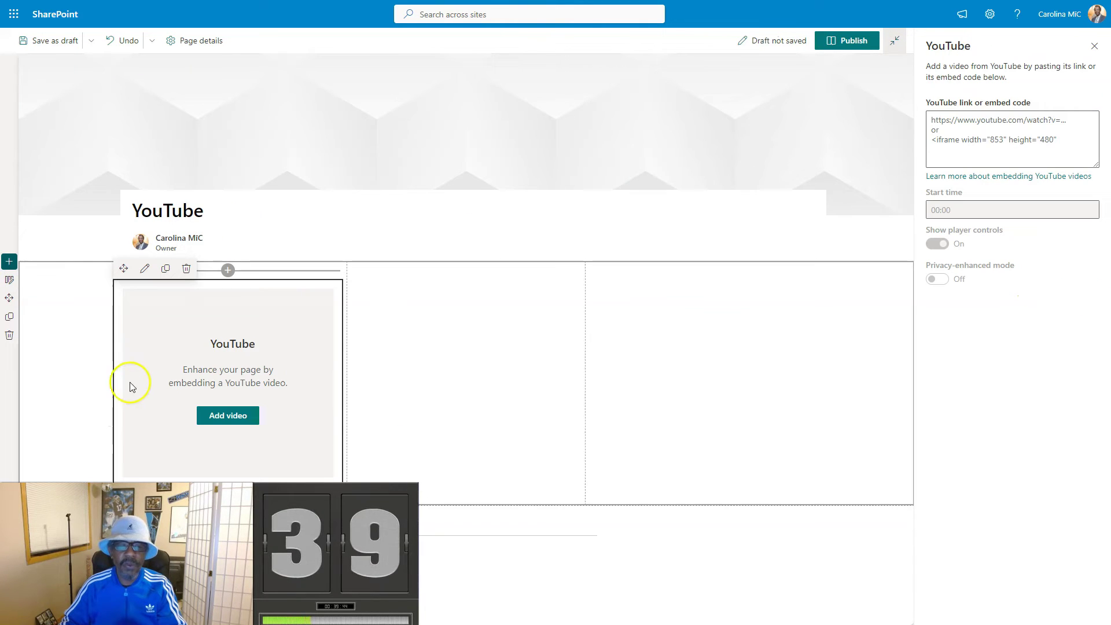
{"action": "key", "text": "alt+Tab"}
{"action": "key", "text": "alt+Tab"}
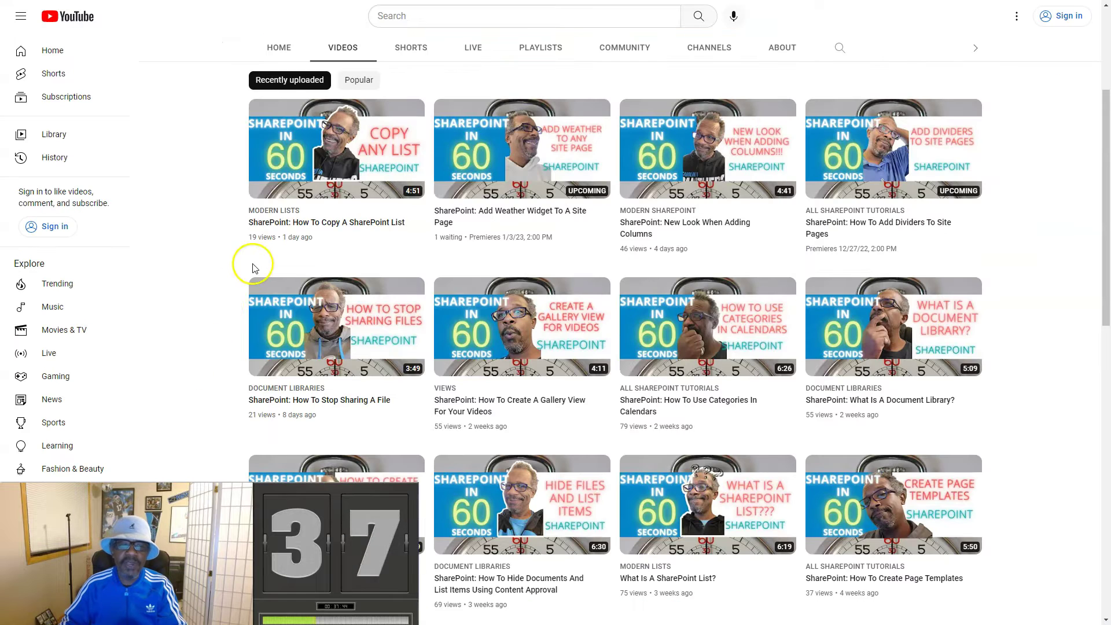
{"action": "right_click", "coordinate": [273, 226]}
{"action": "left_click", "coordinate": [291, 296]}
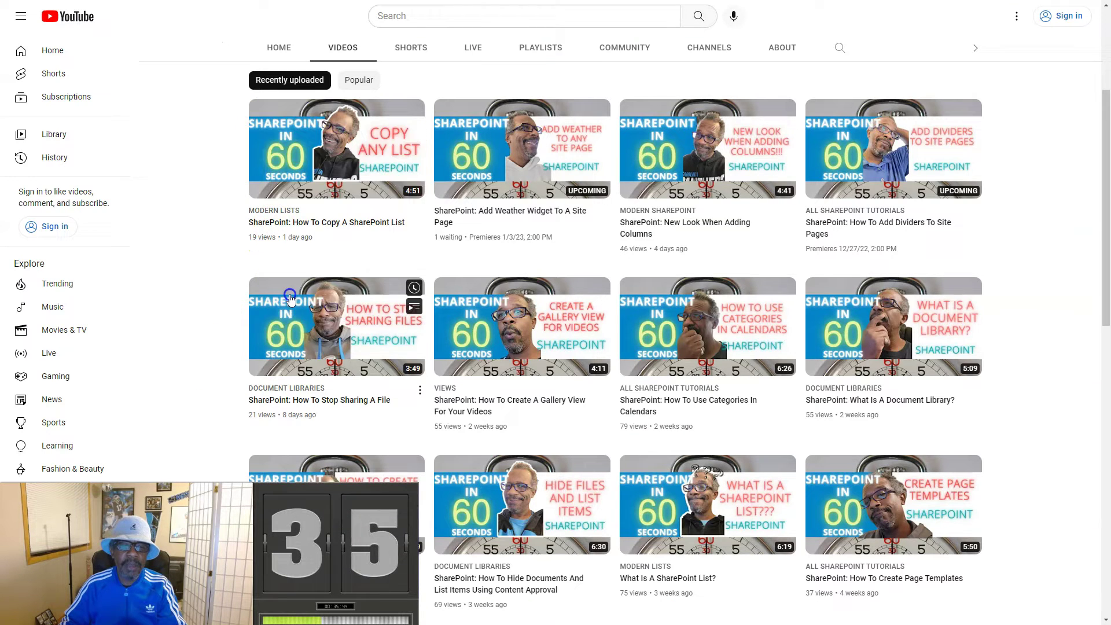
{"action": "key", "text": "alt+Tab"}
{"action": "left_click", "coordinate": [288, 298]}
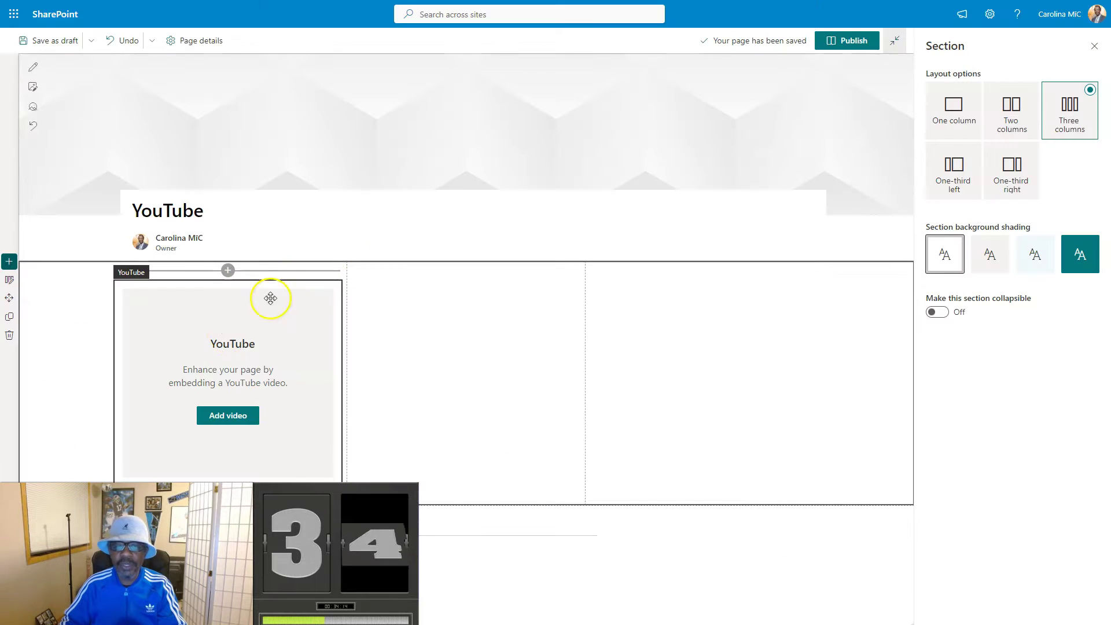
{"action": "left_click", "coordinate": [214, 384]}
{"action": "left_click", "coordinate": [984, 125]}
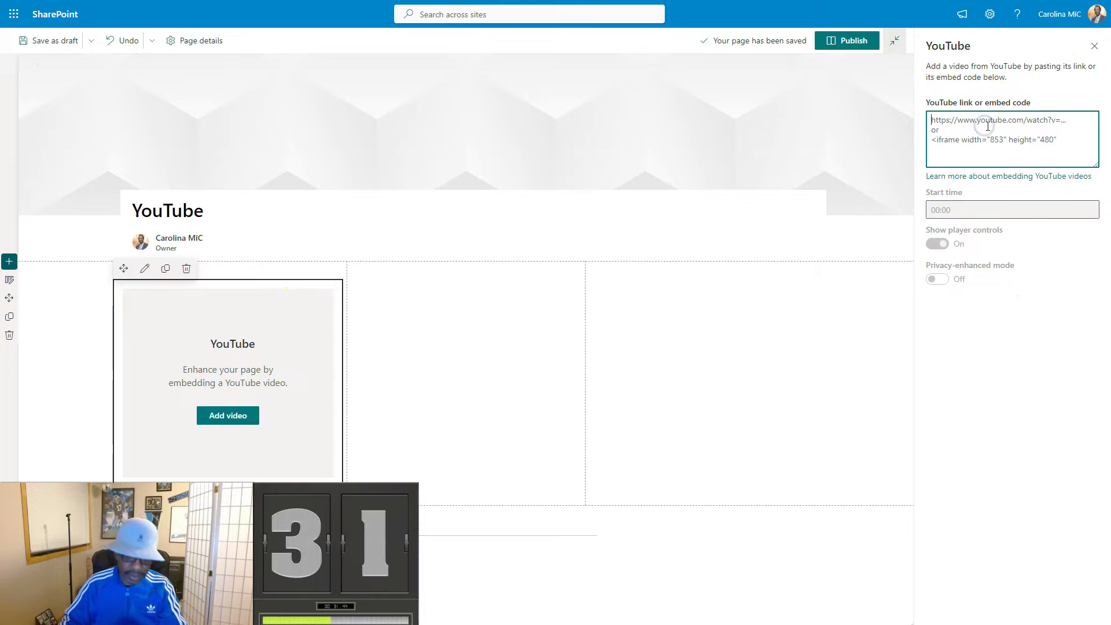
{"action": "key", "text": "ctrl+v"}
{"action": "left_click", "coordinate": [997, 132]}
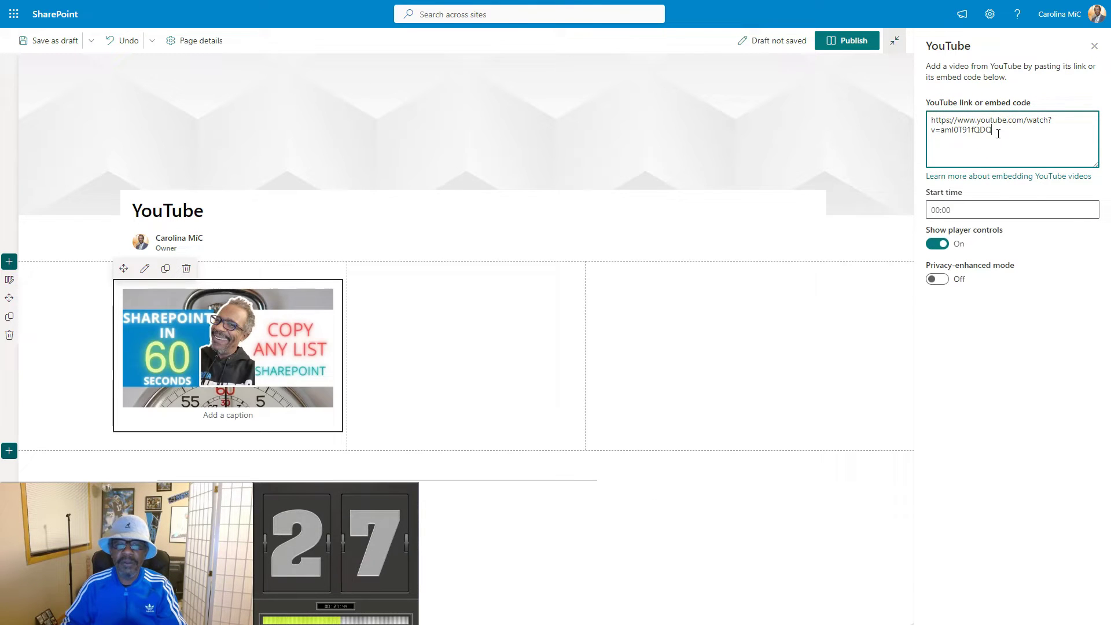
Publish the YouTube page and close the sharing suggestions and properties panes
{"action": "left_click", "coordinate": [835, 45]}
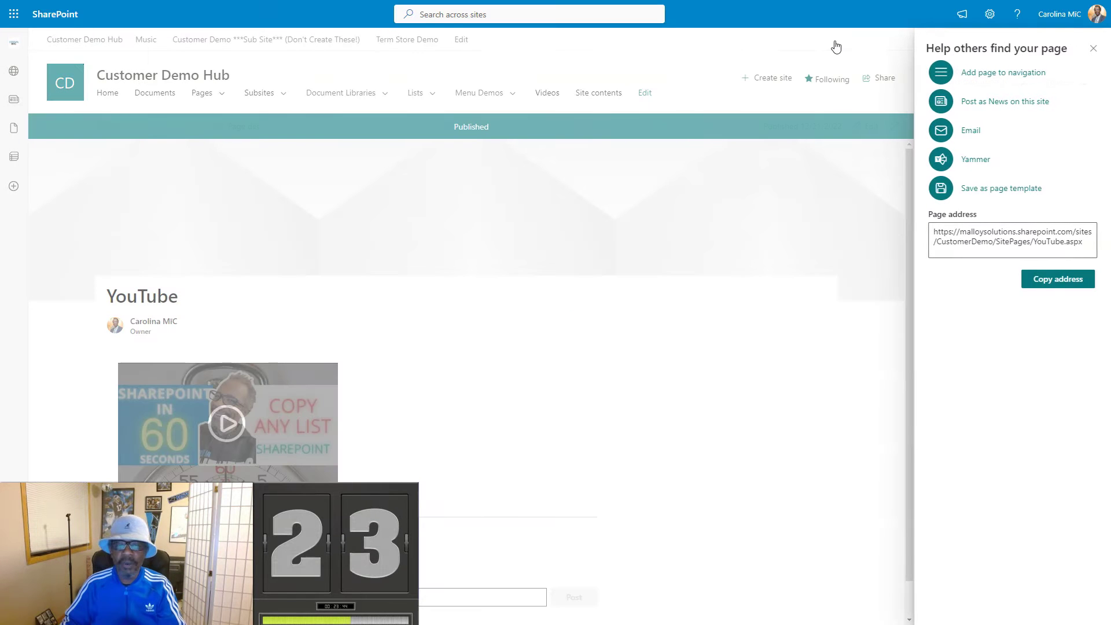
{"action": "left_click", "coordinate": [1093, 48]}
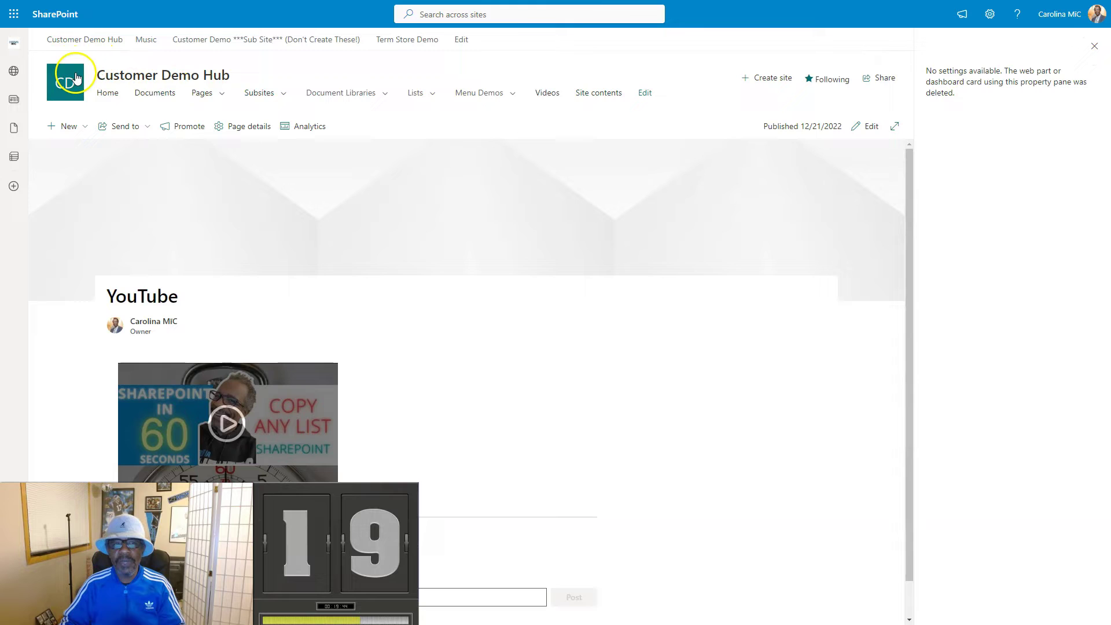
{"action": "left_click", "coordinate": [1093, 46]}
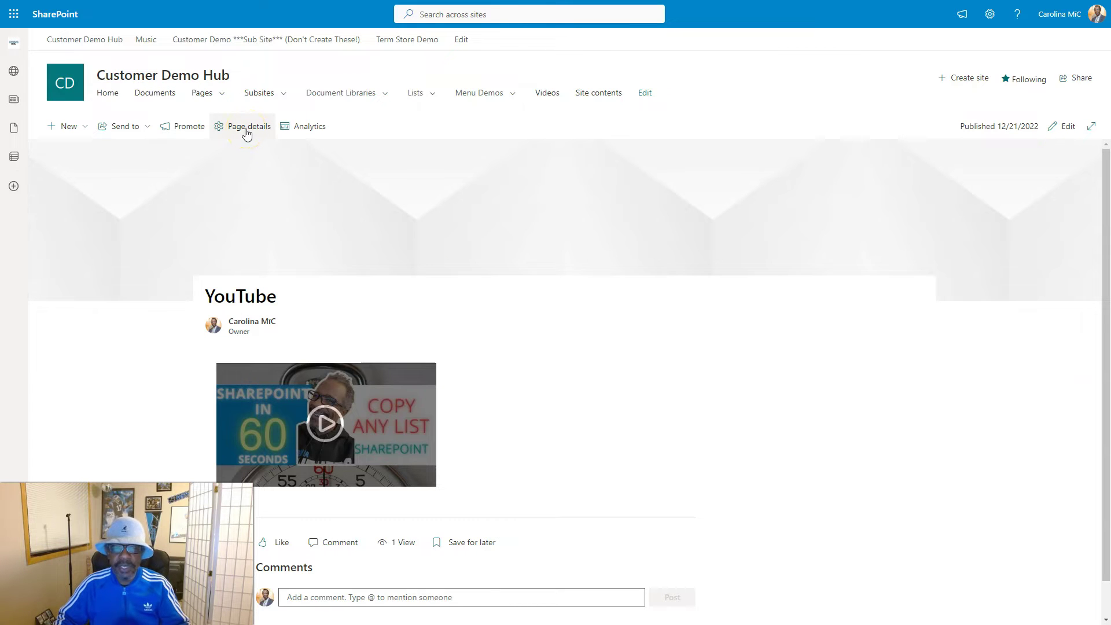
Delete the YouTube page from its page details
{"action": "left_click", "coordinate": [246, 130]}
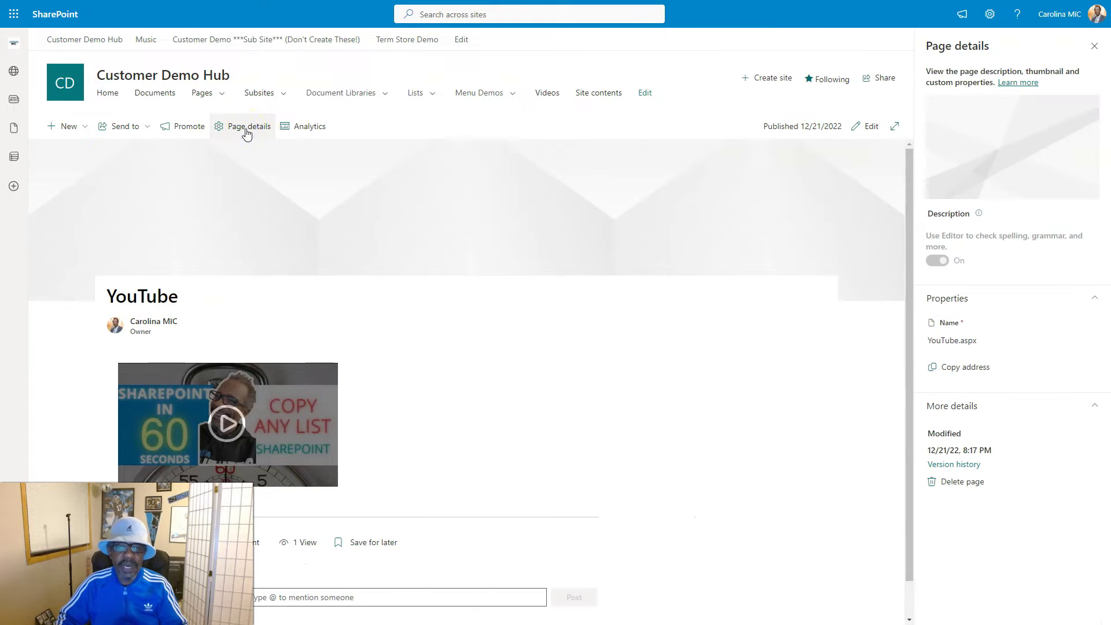
{"action": "left_click", "coordinate": [977, 483]}
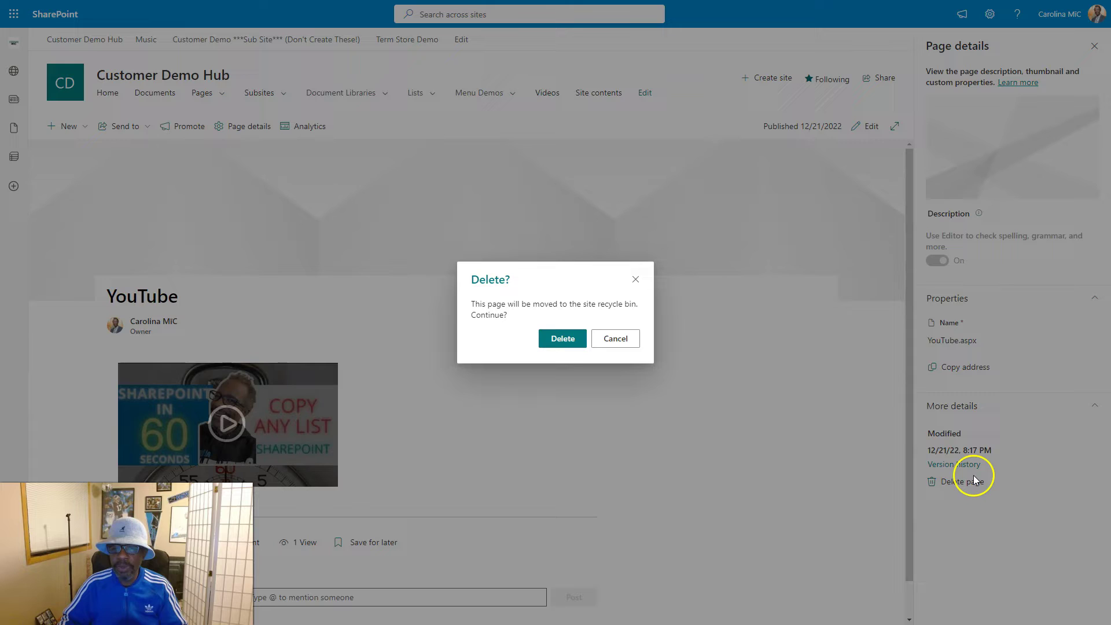
{"action": "left_click", "coordinate": [581, 346]}
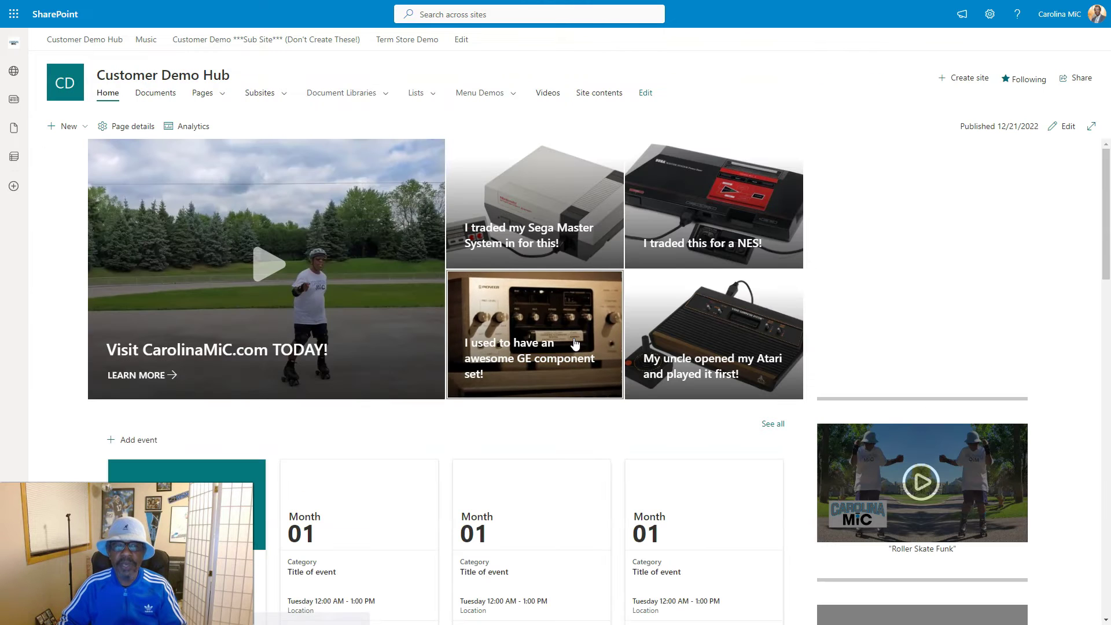
Create a new blank page titled 'YouTube Videos Template' and select its placeholder text block
{"action": "left_click", "coordinate": [69, 127]}
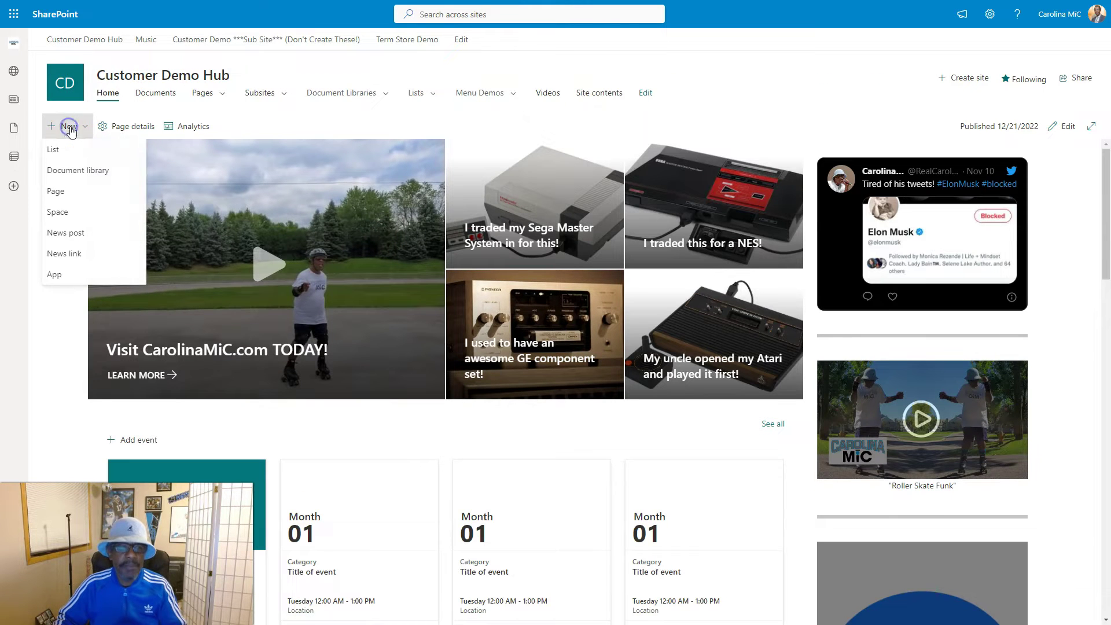
{"action": "left_click", "coordinate": [67, 191]}
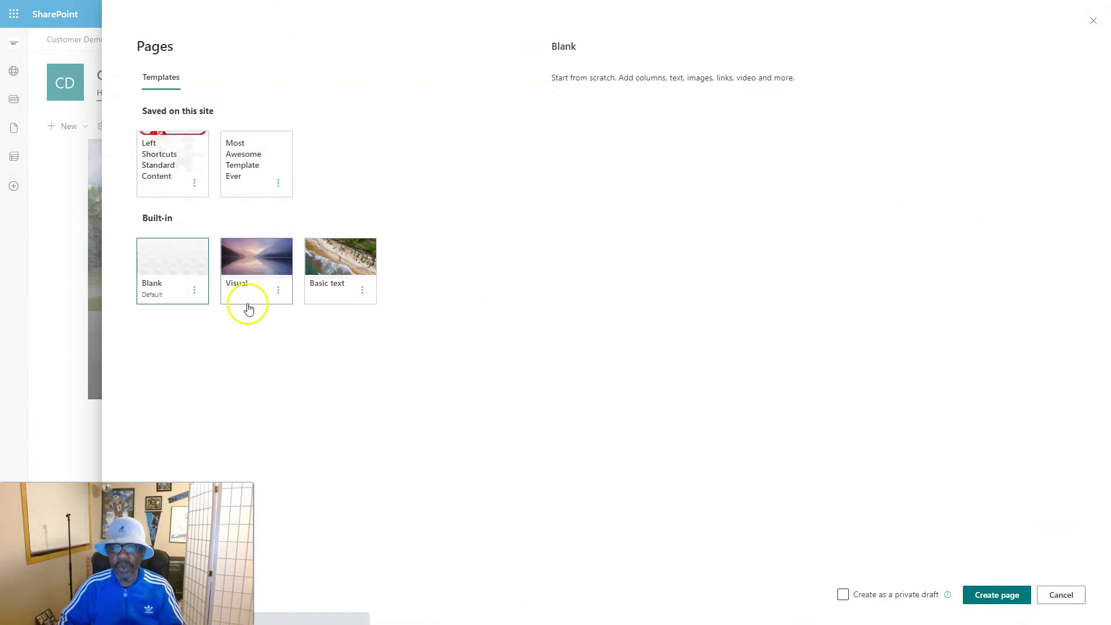
{"action": "left_click", "coordinate": [985, 597]}
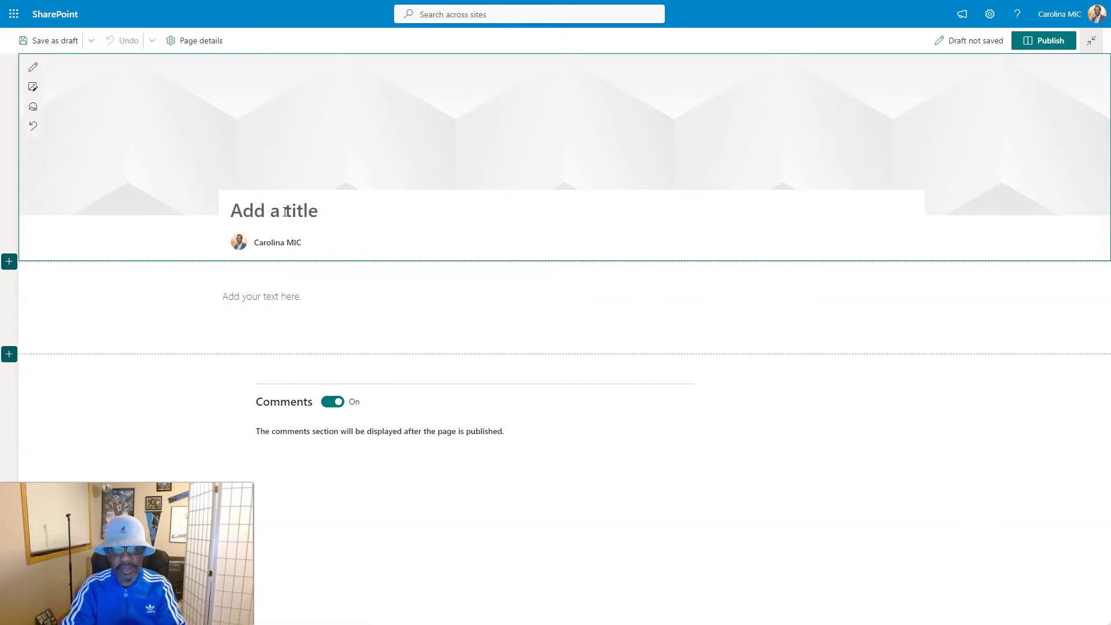
{"action": "type", "text": "YouT"}
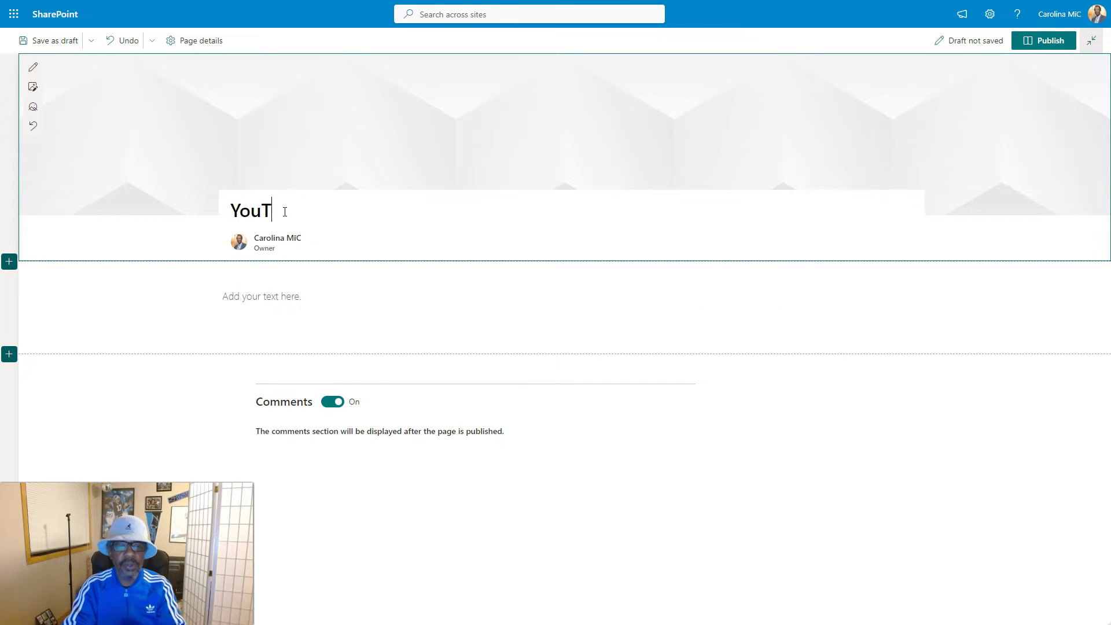
{"action": "type", "text": "ube Videos Template"}
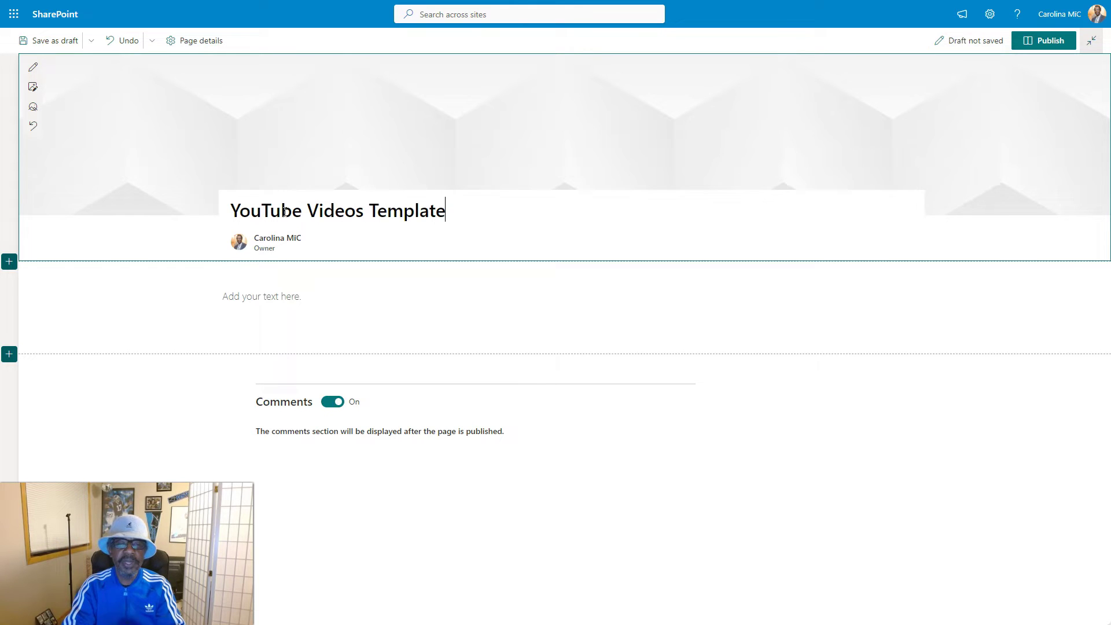
{"action": "left_click", "coordinate": [335, 272]}
Remove the text block, switch the section to three columns, and add a YouTube web part to column one
{"action": "left_click", "coordinate": [259, 270]}
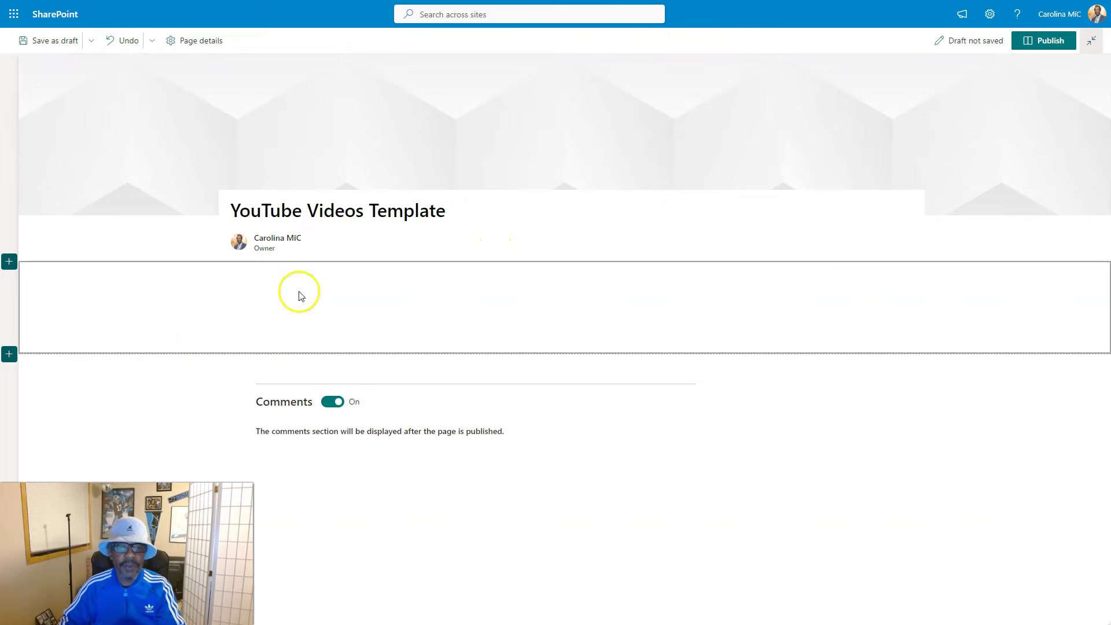
{"action": "left_click", "coordinate": [41, 290]}
{"action": "left_click", "coordinate": [10, 280]}
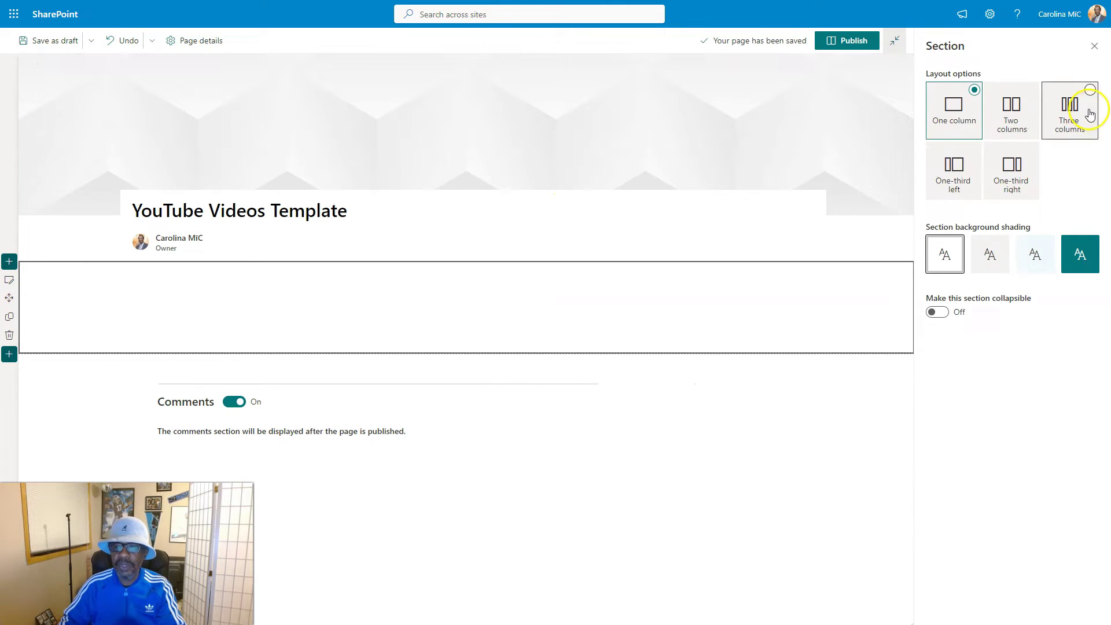
{"action": "left_click", "coordinate": [1064, 111]}
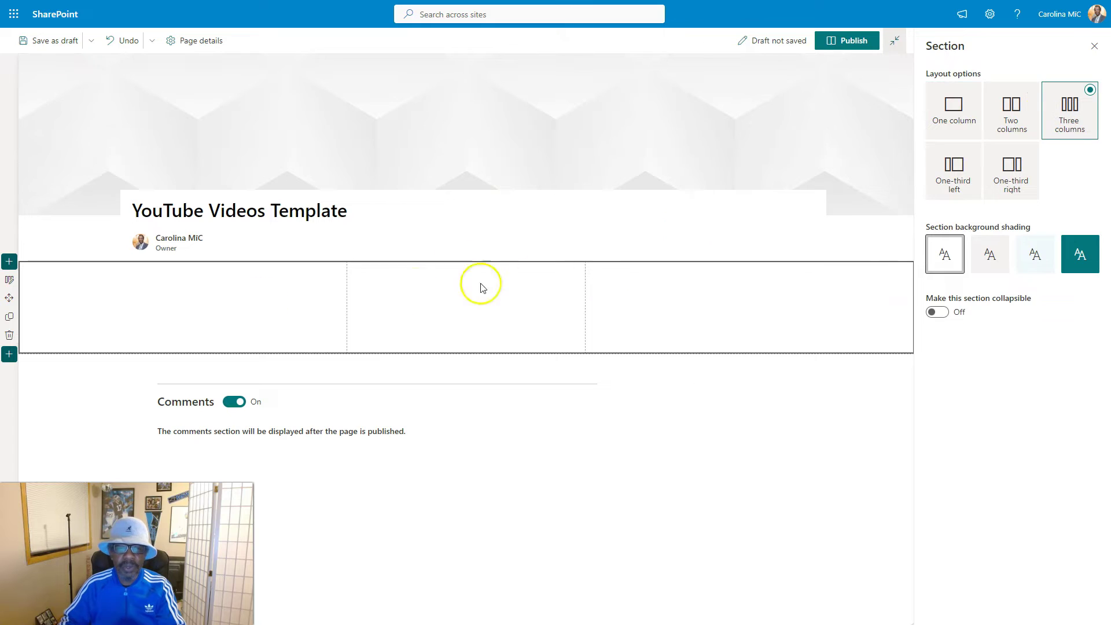
{"action": "double_click", "coordinate": [208, 307]}
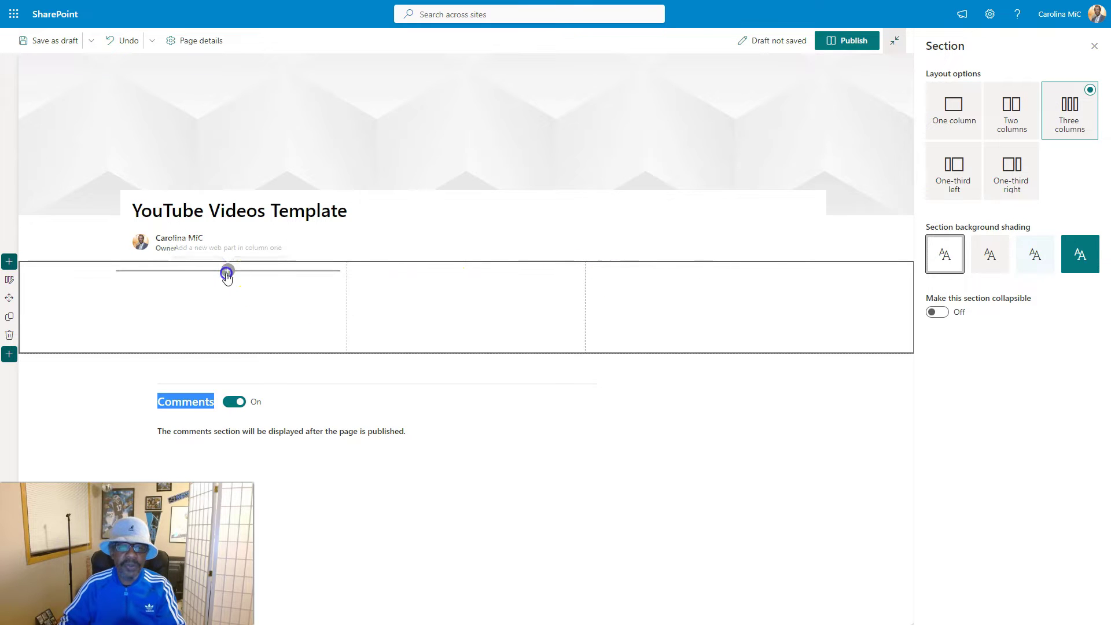
{"action": "left_click", "coordinate": [227, 272]}
{"action": "left_click", "coordinate": [114, 376]}
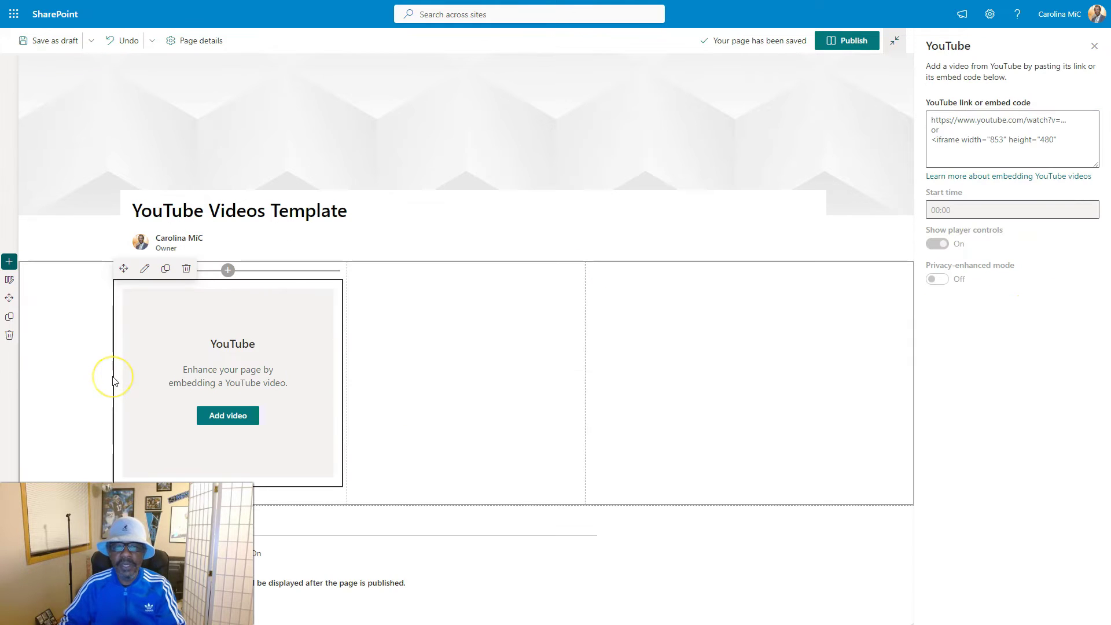
Paste the 'SharePoint: How To Copy A SharePoint List' video link into the YouTube web part
{"action": "key", "text": "alt+Tab"}
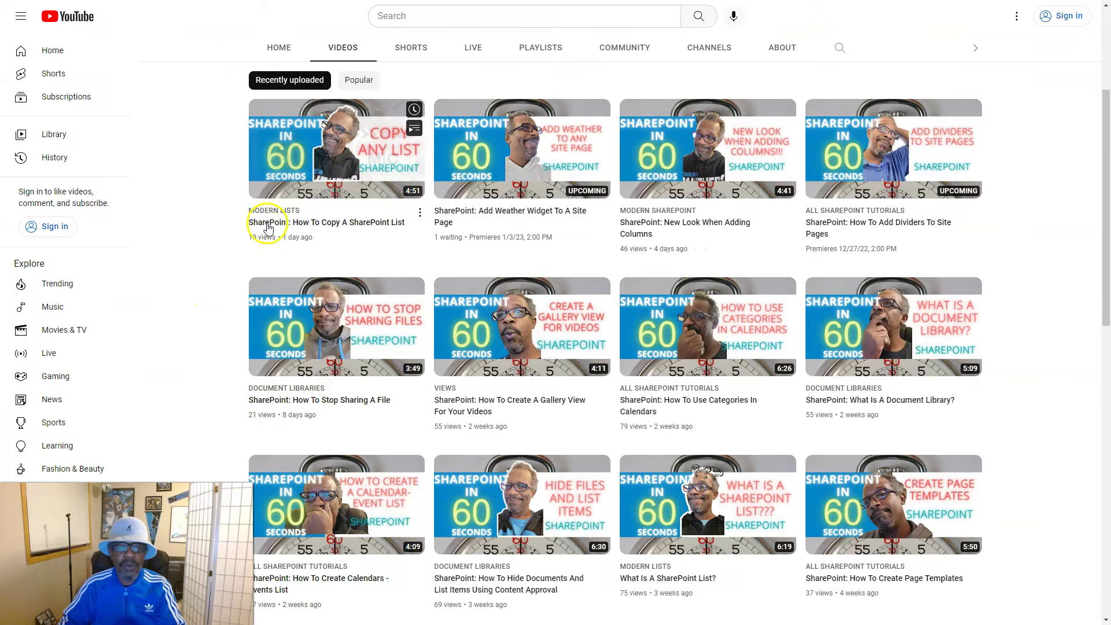
{"action": "right_click", "coordinate": [275, 225]}
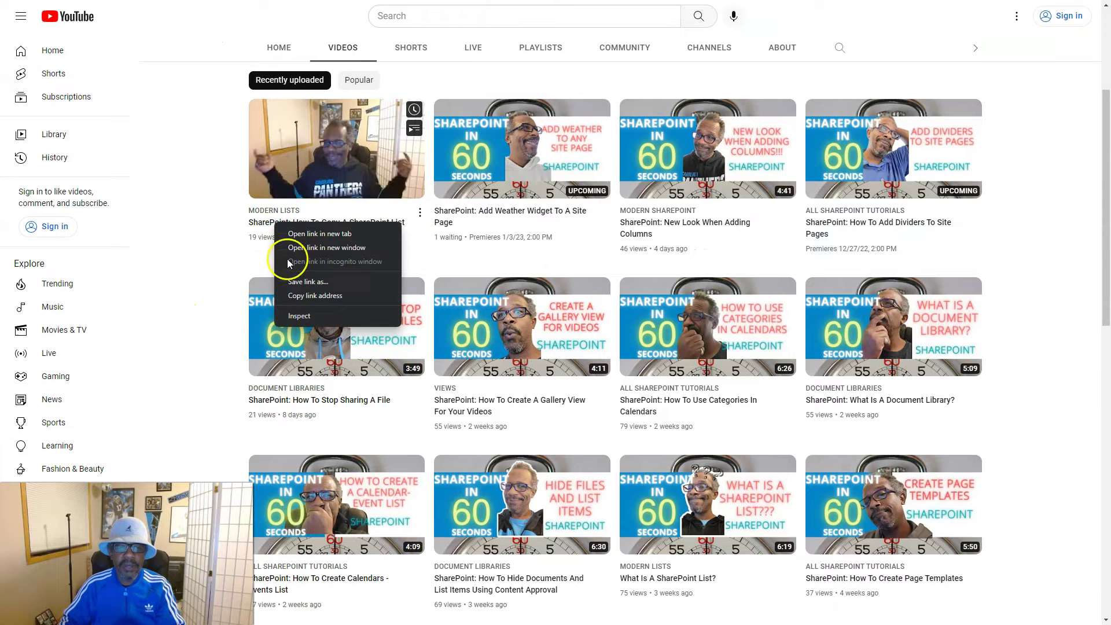
{"action": "left_click", "coordinate": [314, 295]}
{"action": "key", "text": "alt+Tab"}
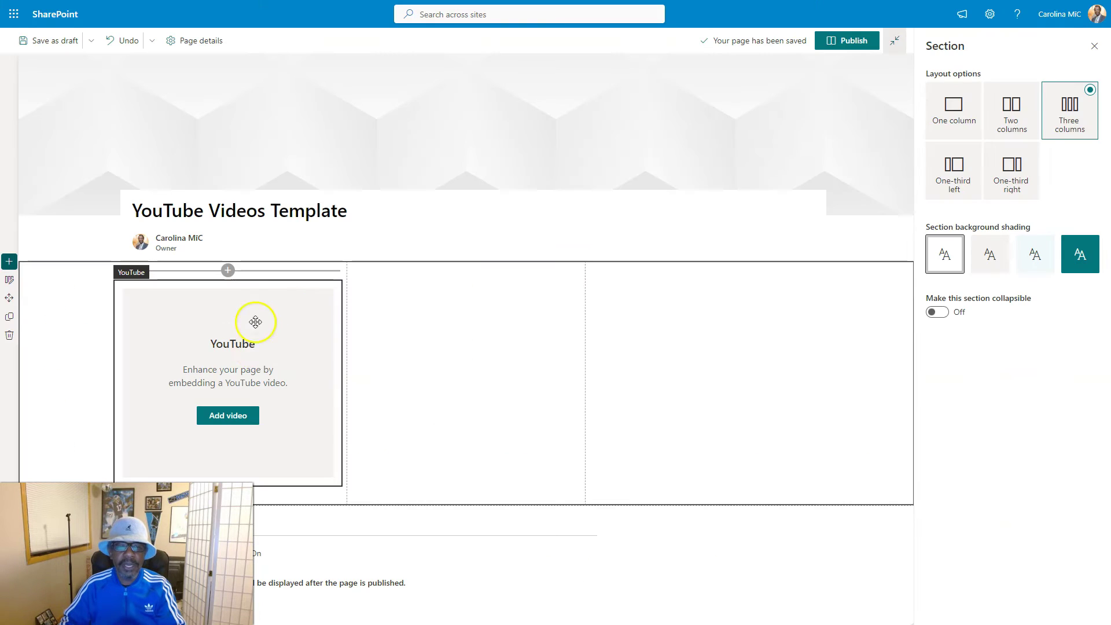
{"action": "left_click", "coordinate": [210, 380]}
{"action": "left_click", "coordinate": [940, 130]}
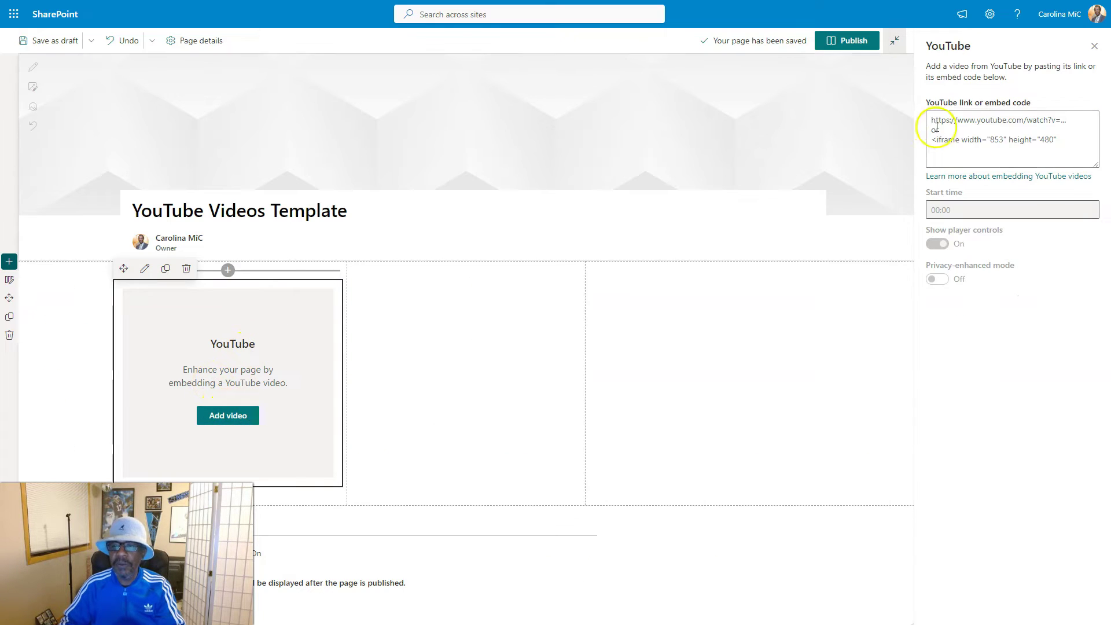
{"action": "key", "text": "ctrl+v"}
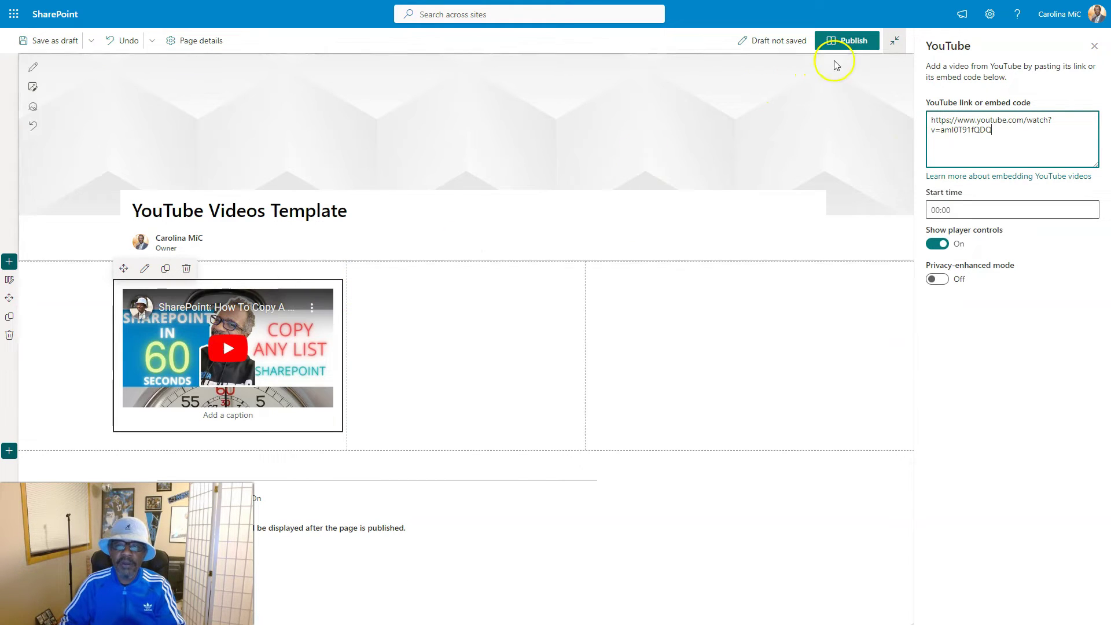
Publish the template page and close the sharing suggestions and settings panes
{"action": "left_click", "coordinate": [845, 42]}
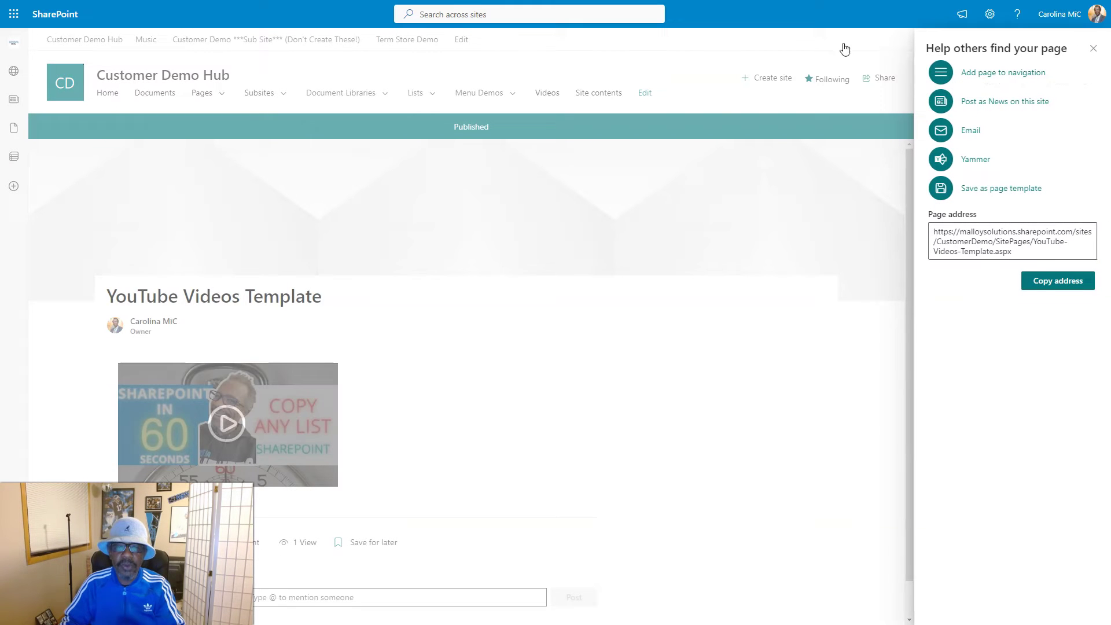
{"action": "left_click", "coordinate": [1093, 48]}
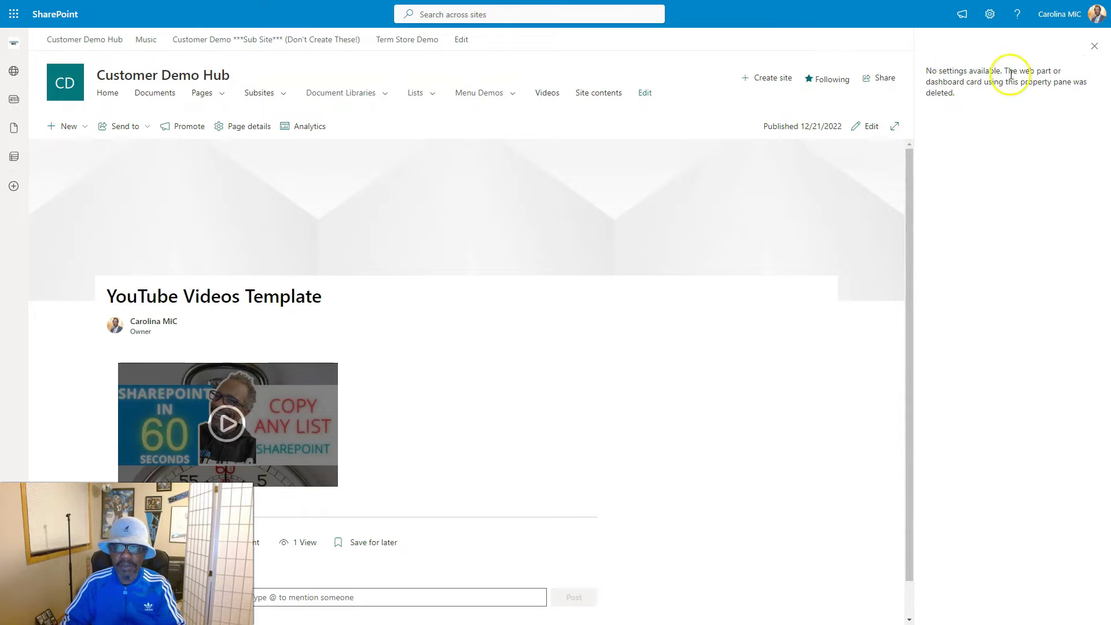
{"action": "left_click", "coordinate": [1094, 46]}
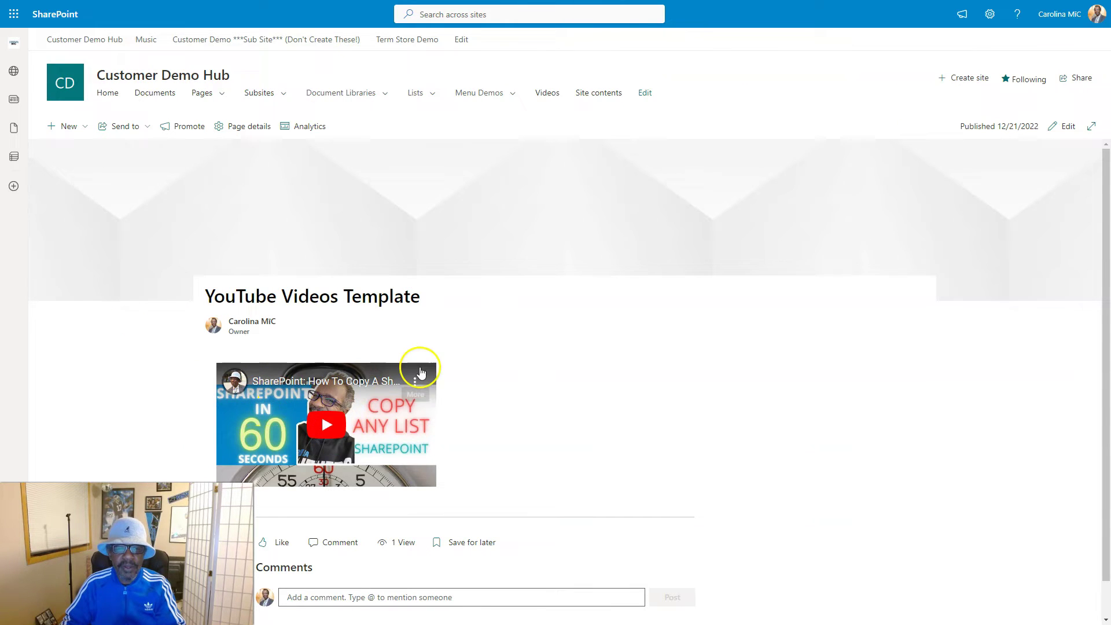
Play and then pause the embedded video to check it works
{"action": "left_click", "coordinate": [417, 384]}
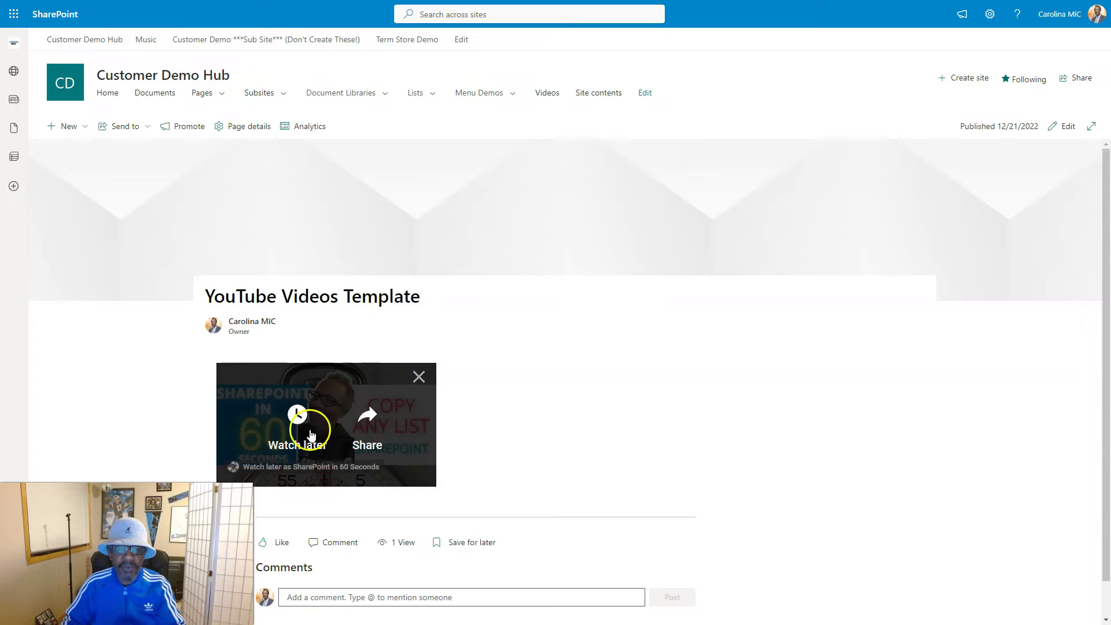
{"action": "left_click", "coordinate": [418, 377]}
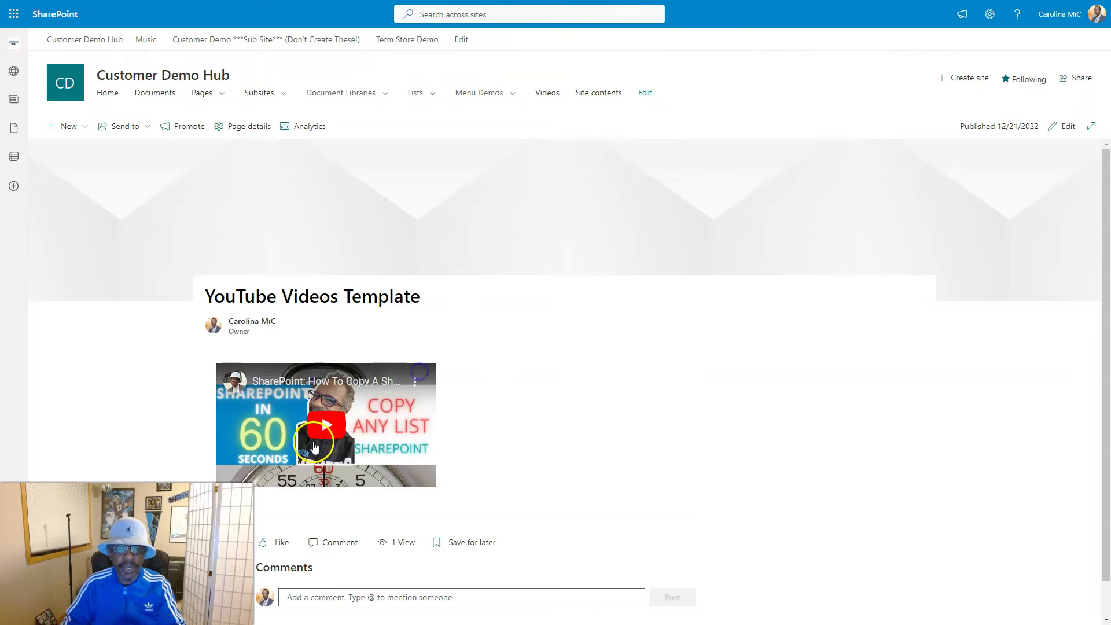
{"action": "left_click", "coordinate": [322, 440]}
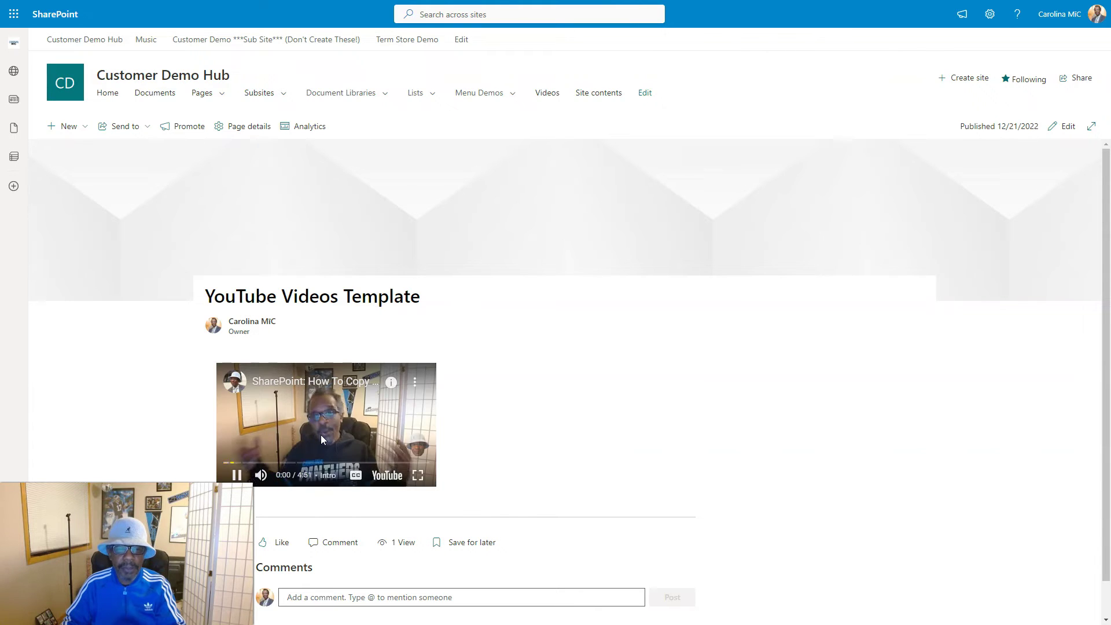
{"action": "left_click", "coordinate": [237, 476]}
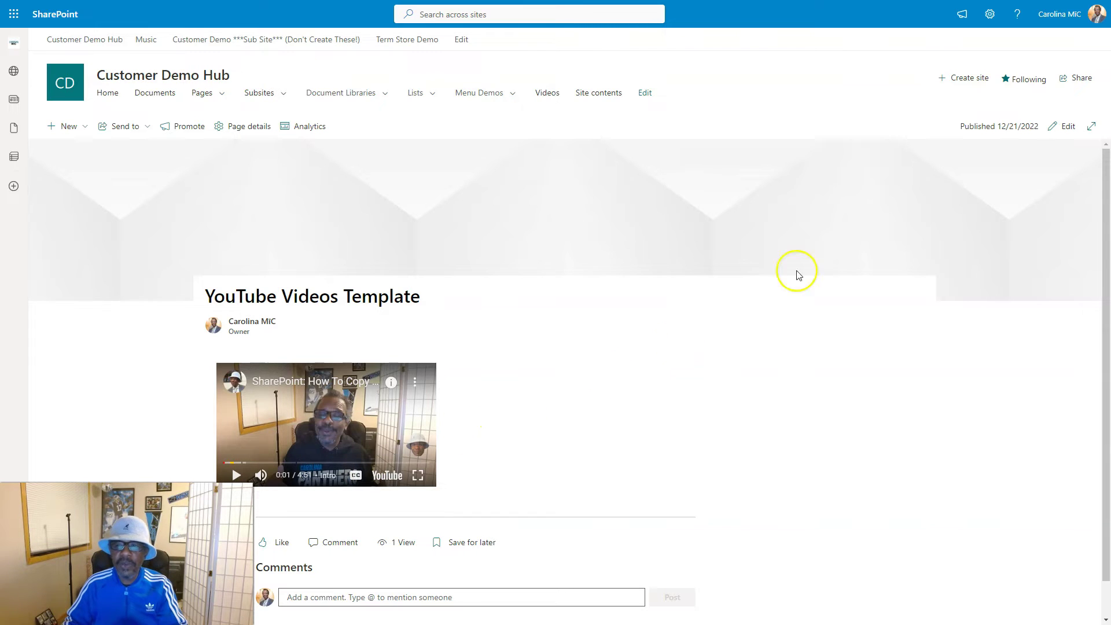
Put the page back in edit mode and copy the Versioning playlist link from the channel's Playlists tab
{"action": "left_click", "coordinate": [1064, 127]}
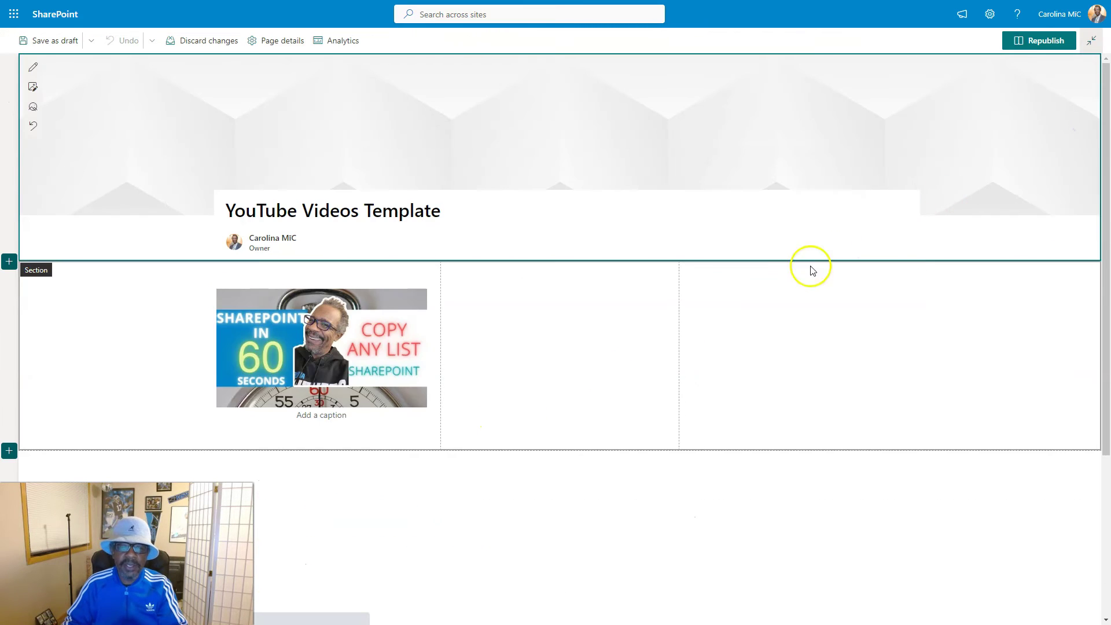
{"action": "left_click", "coordinate": [507, 354]}
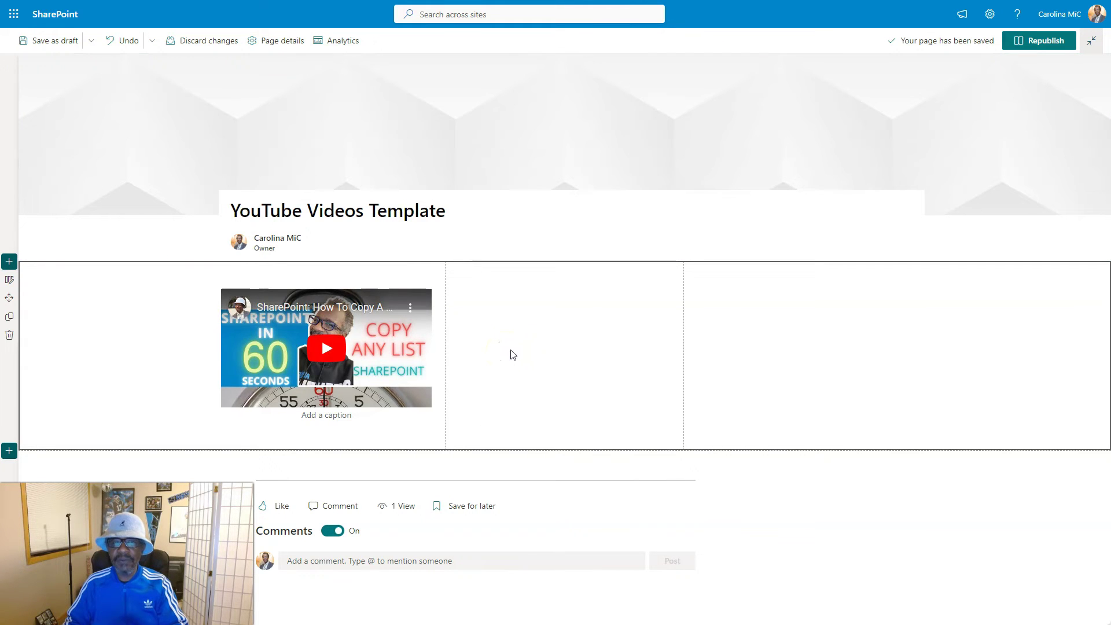
{"action": "key", "text": "alt+Tab"}
{"action": "scroll", "coordinate": [545, 173], "scroll_direction": "up", "scroll_amount": 2}
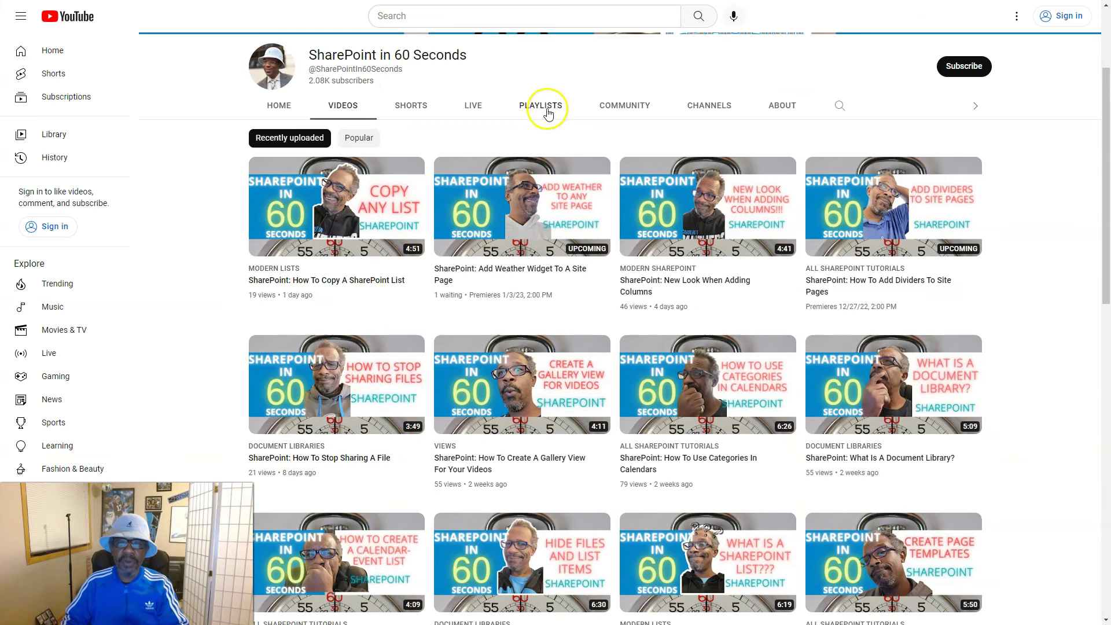
{"action": "left_click", "coordinate": [548, 104]}
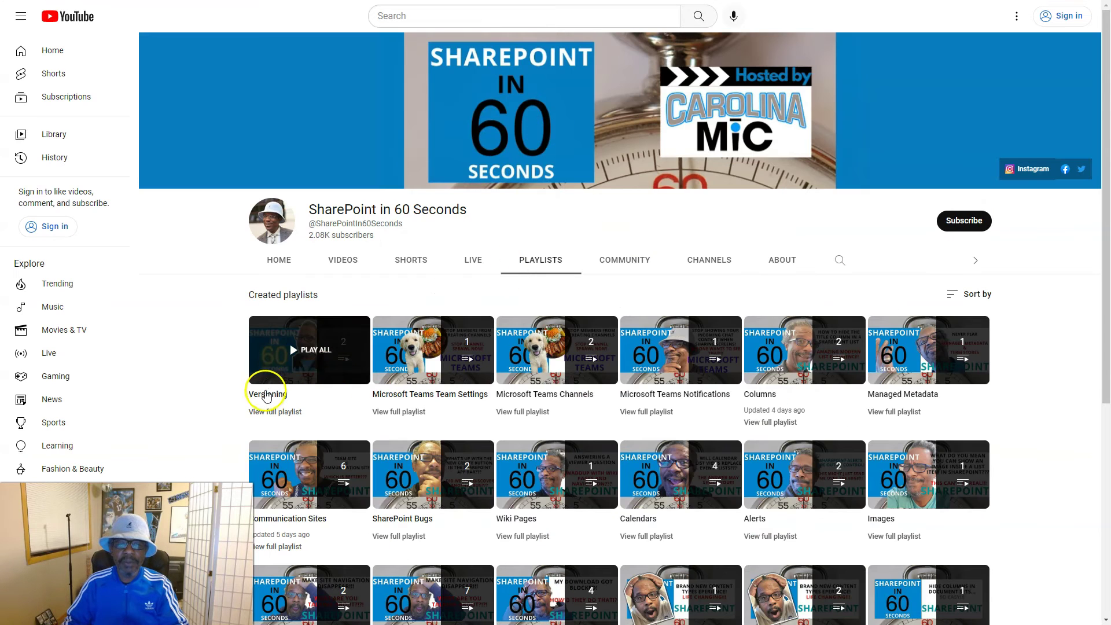
{"action": "right_click", "coordinate": [266, 399]}
{"action": "left_click", "coordinate": [286, 458]}
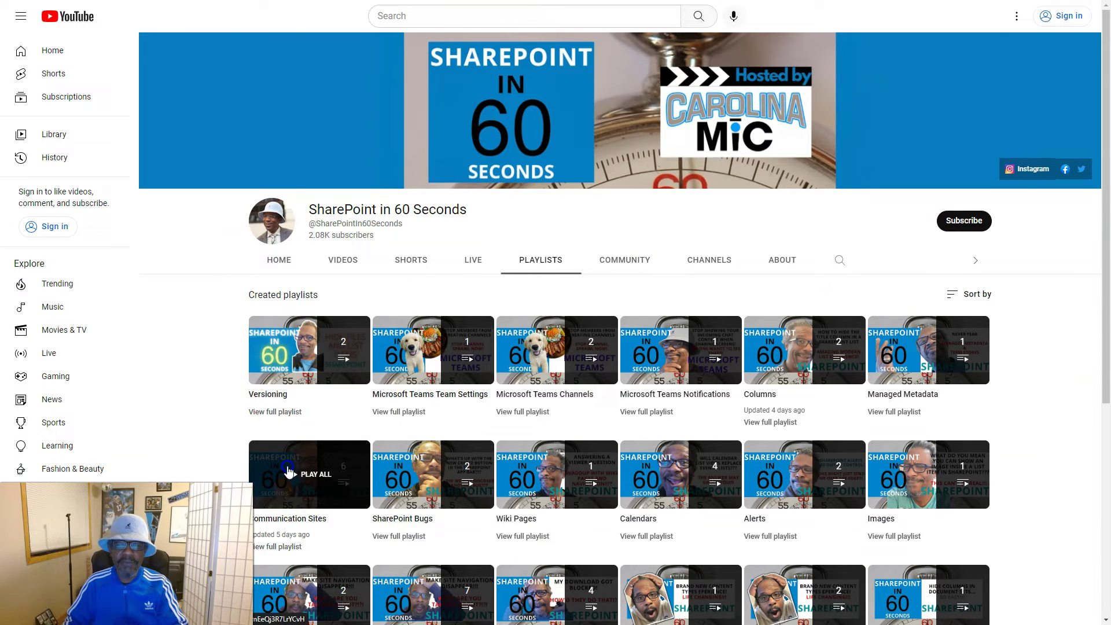
{"action": "key", "text": "alt+Tab"}
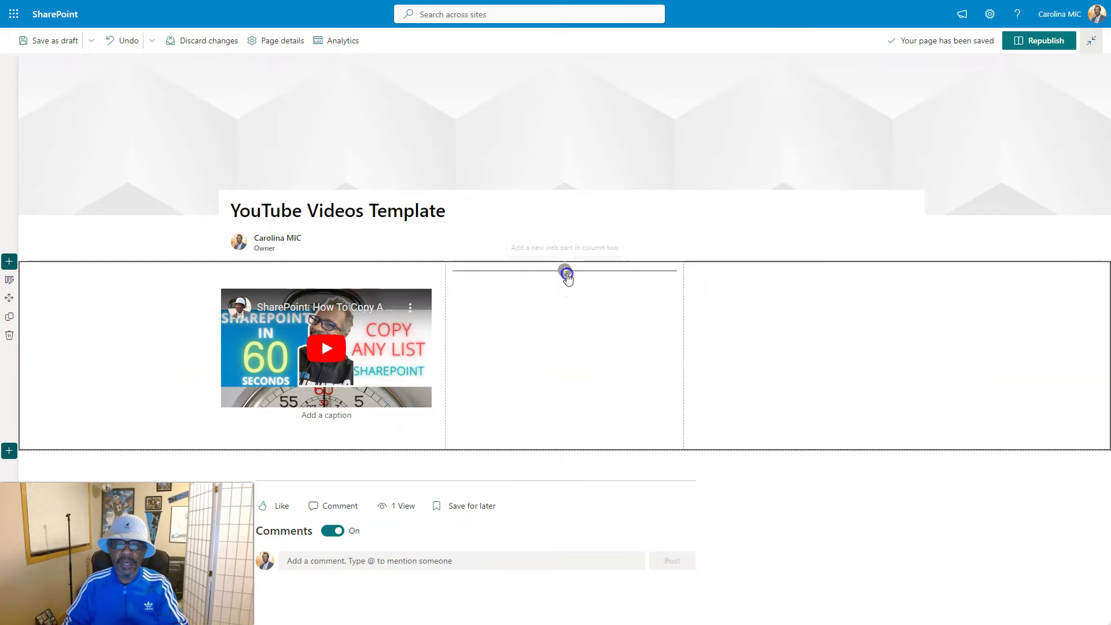
Add a YouTube web part in column two with the Versioning playlist link and republish
{"action": "left_click", "coordinate": [564, 271]}
{"action": "left_click", "coordinate": [451, 374]}
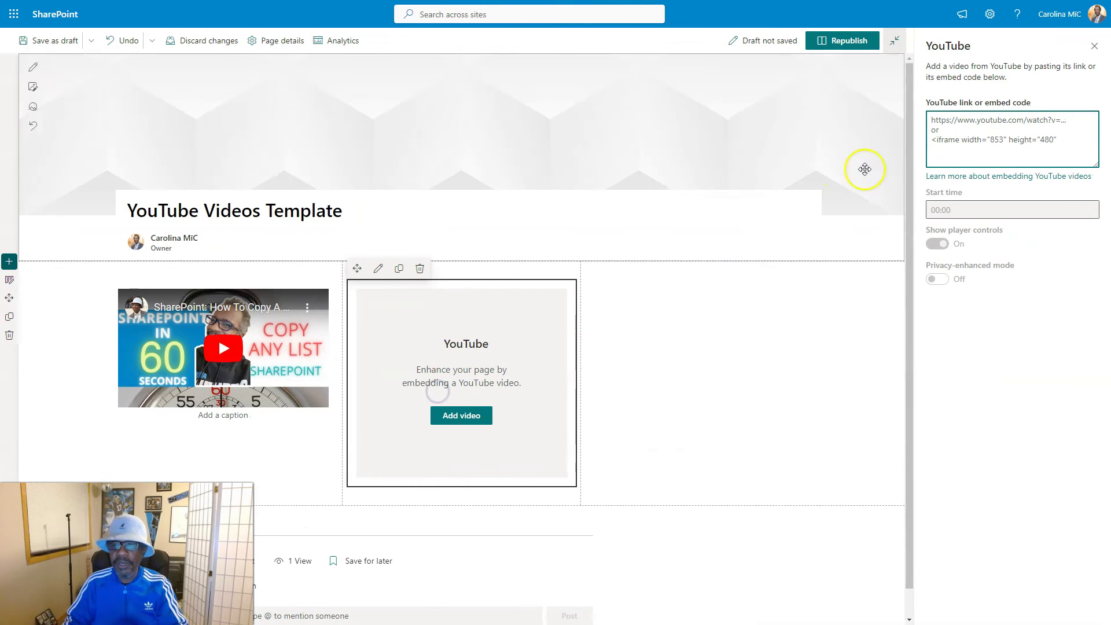
{"action": "left_click", "coordinate": [1002, 122]}
{"action": "key", "text": "ctrl+v"}
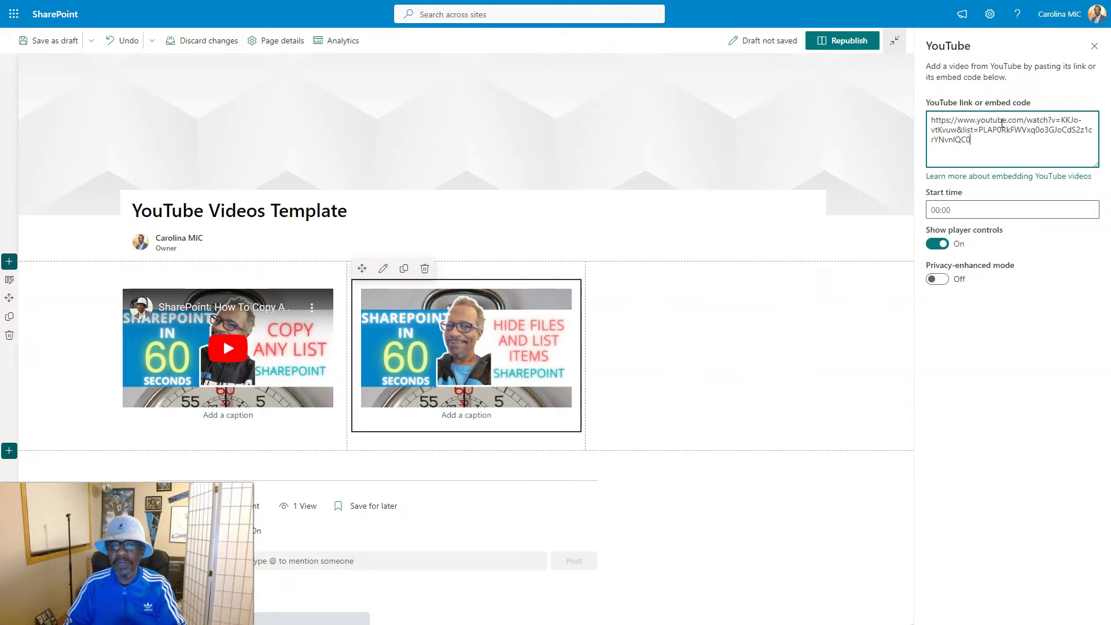
{"action": "left_click", "coordinate": [860, 46]}
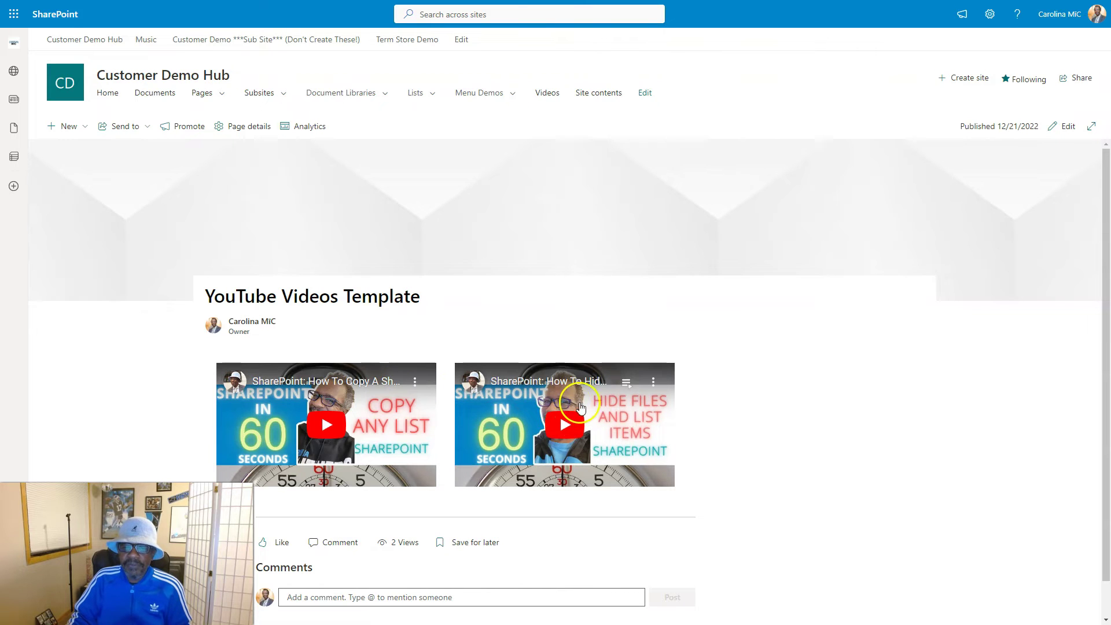
Play 'SharePoint: What Even Is Versioning?' from the second embed's playlist list
{"action": "left_click", "coordinate": [626, 386]}
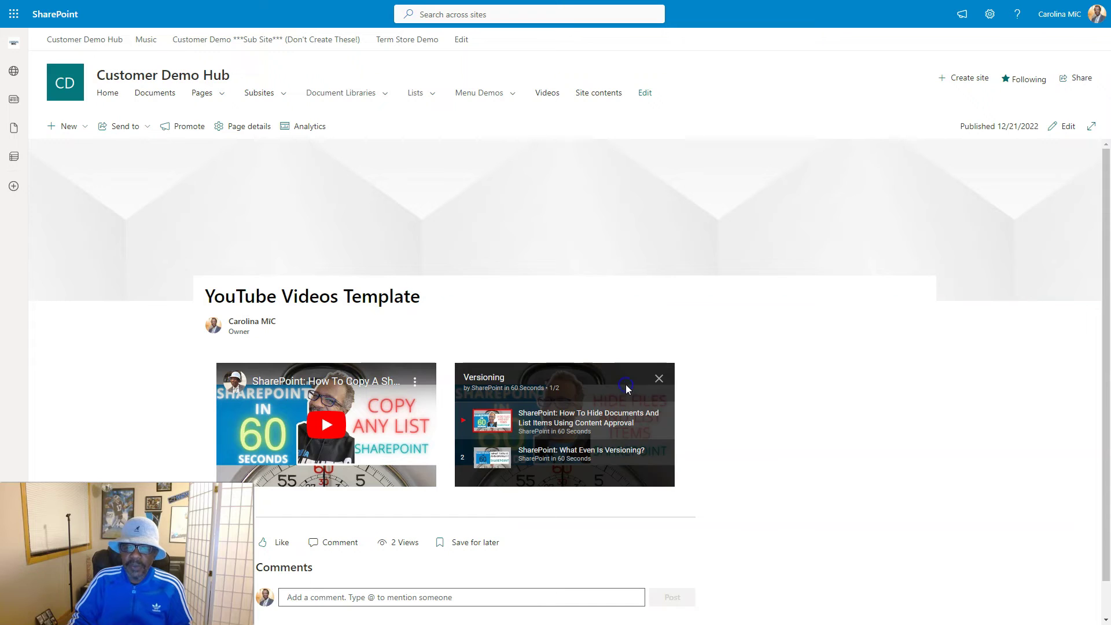
{"action": "scroll", "coordinate": [584, 422], "scroll_direction": "down", "scroll_amount": 1}
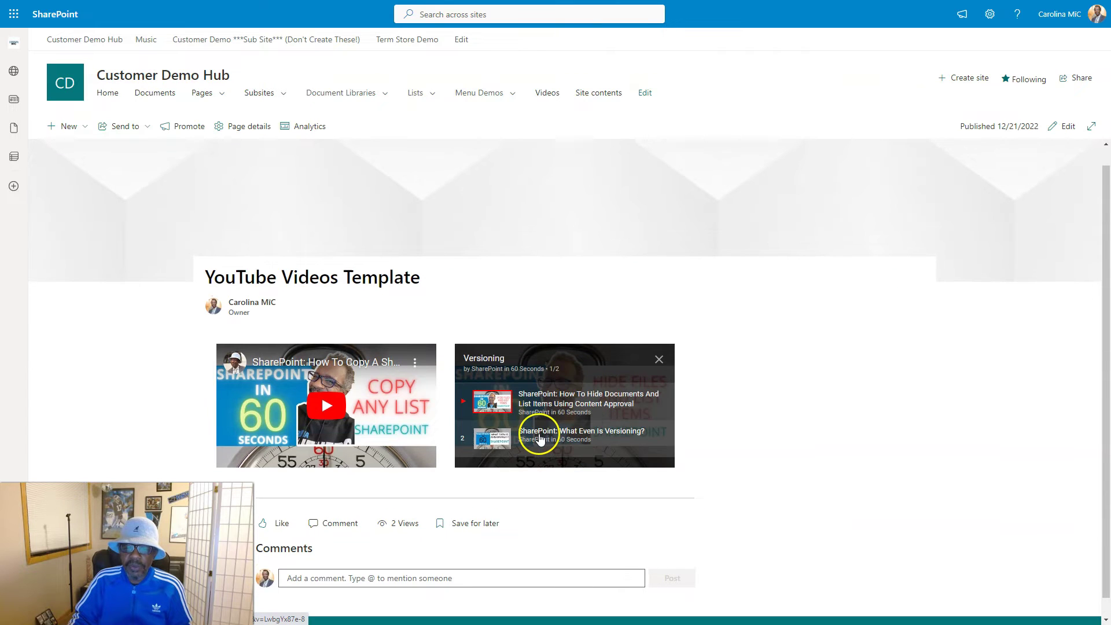
{"action": "left_click", "coordinate": [538, 438]}
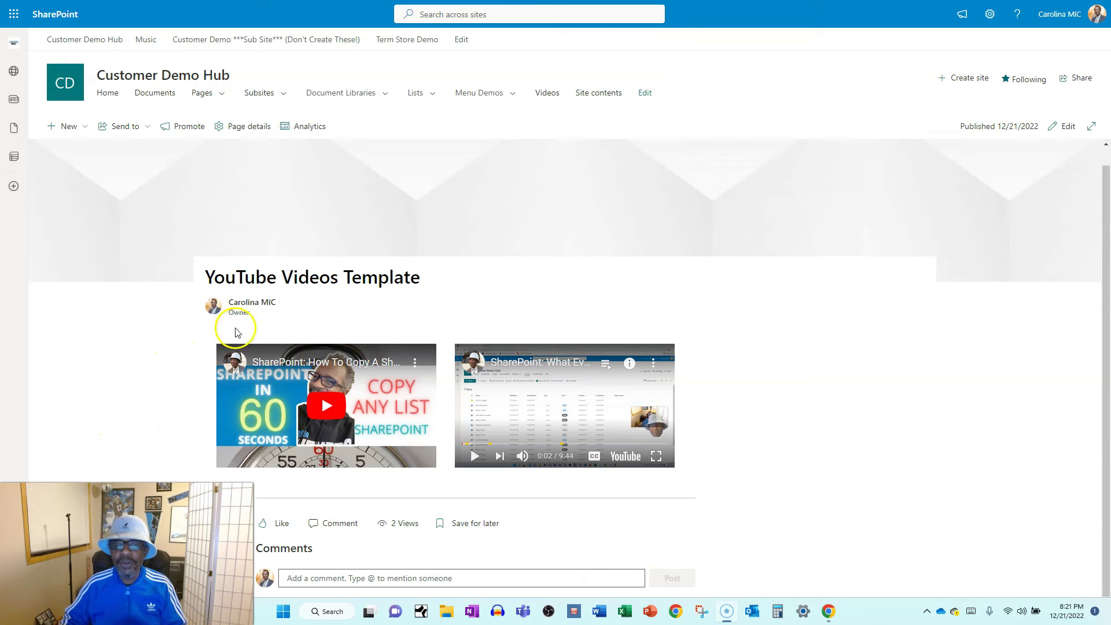
Edit the page, add a YouTube web part with the playlist link in column three, and republish
{"action": "left_click", "coordinate": [1060, 132]}
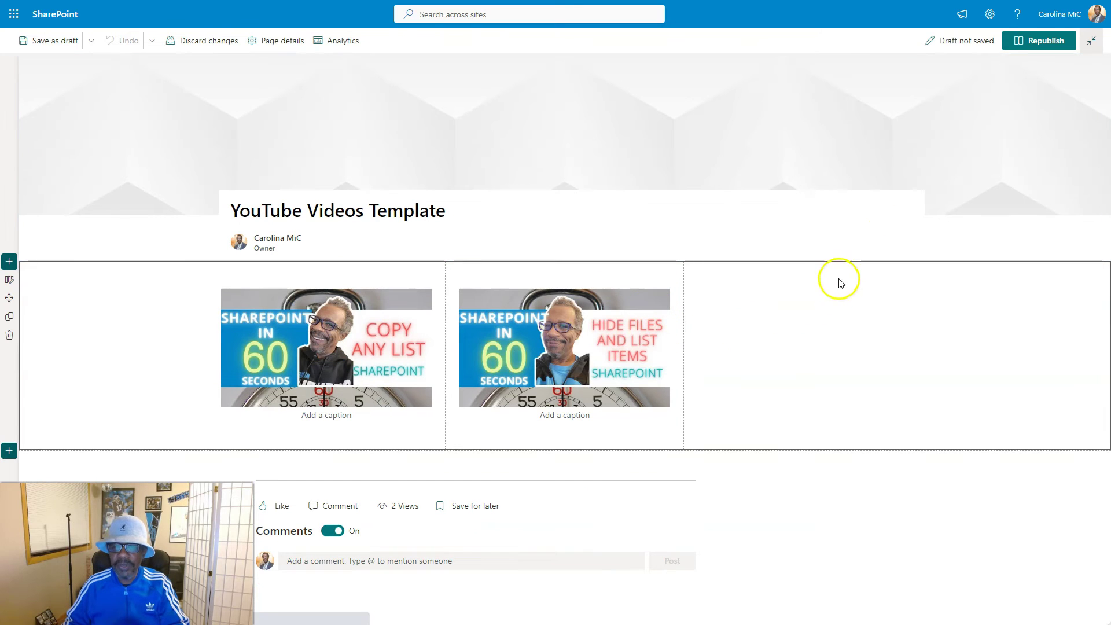
{"action": "left_click", "coordinate": [803, 271]}
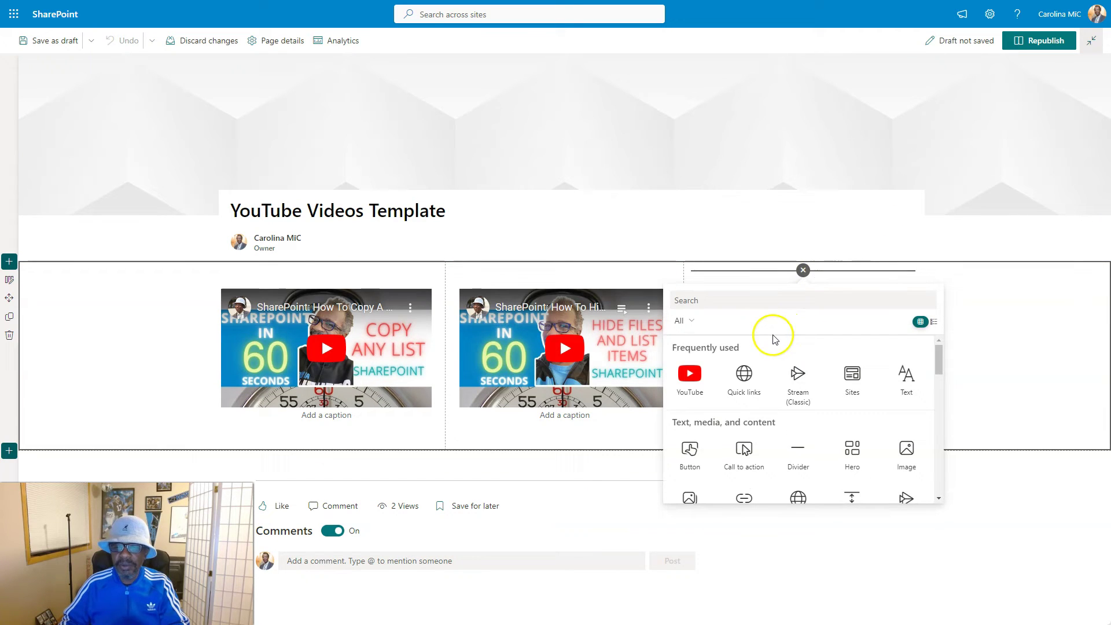
{"action": "left_click", "coordinate": [707, 391]}
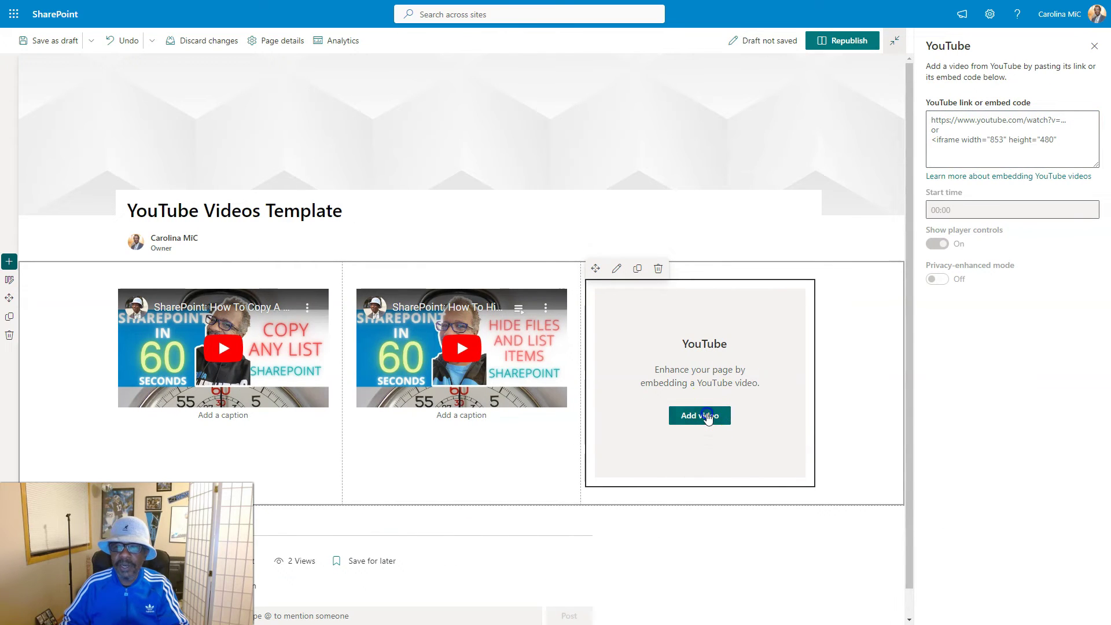
{"action": "left_click", "coordinate": [970, 139]}
{"action": "key", "text": "ctrl+v"}
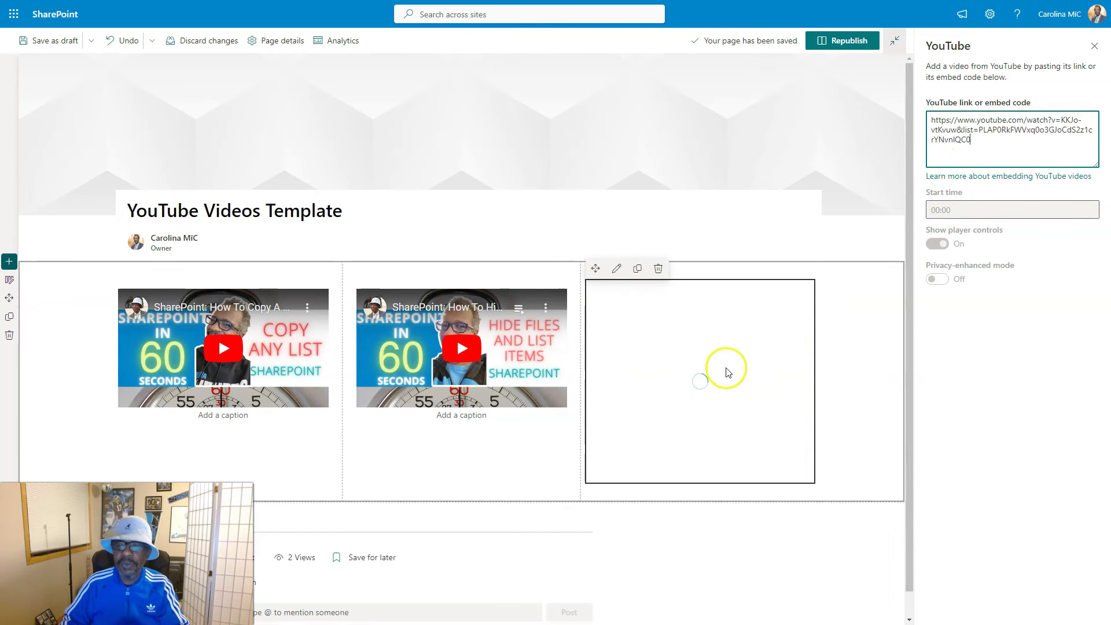
{"action": "left_click", "coordinate": [842, 43]}
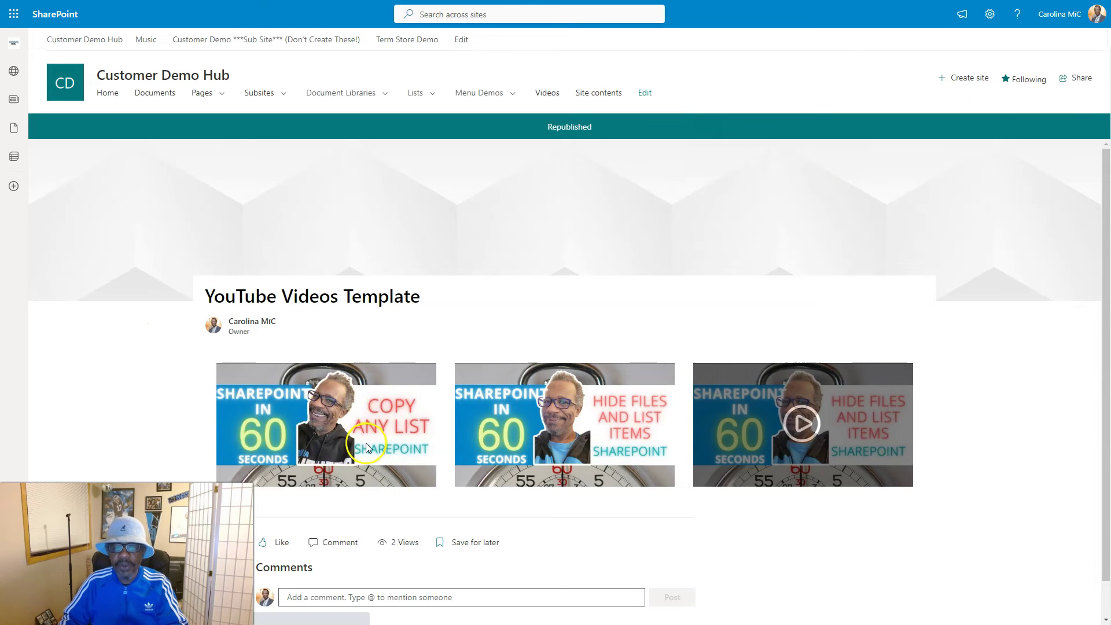
Duplicate the three-video section twice for three identical video rows, then republish the page
{"action": "scroll", "coordinate": [666, 440], "scroll_direction": "down", "scroll_amount": 1}
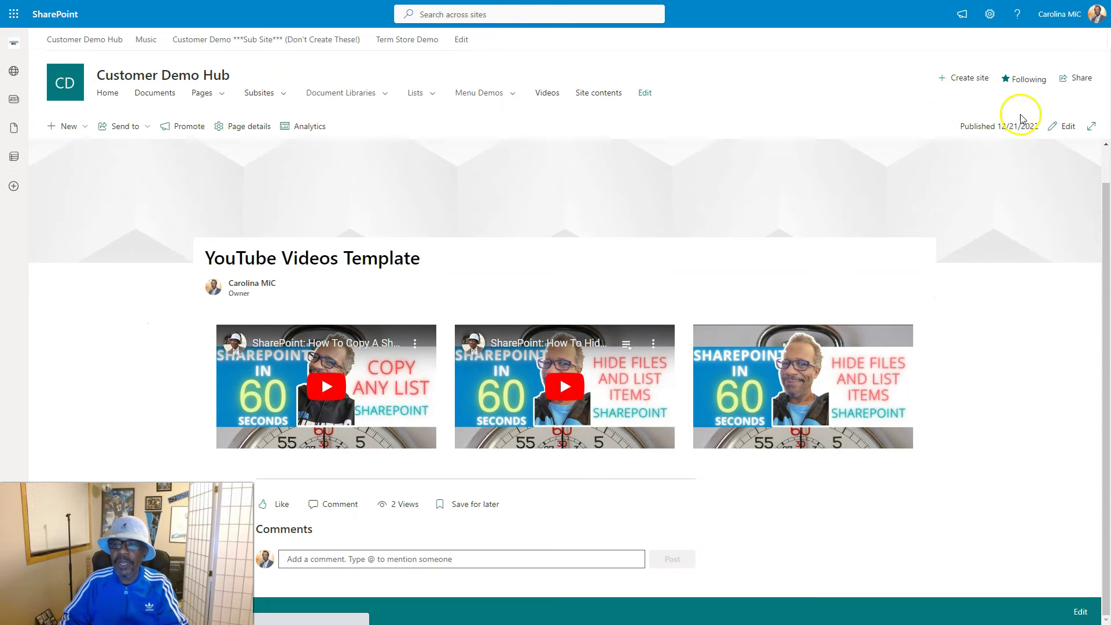
{"action": "left_click", "coordinate": [1065, 126]}
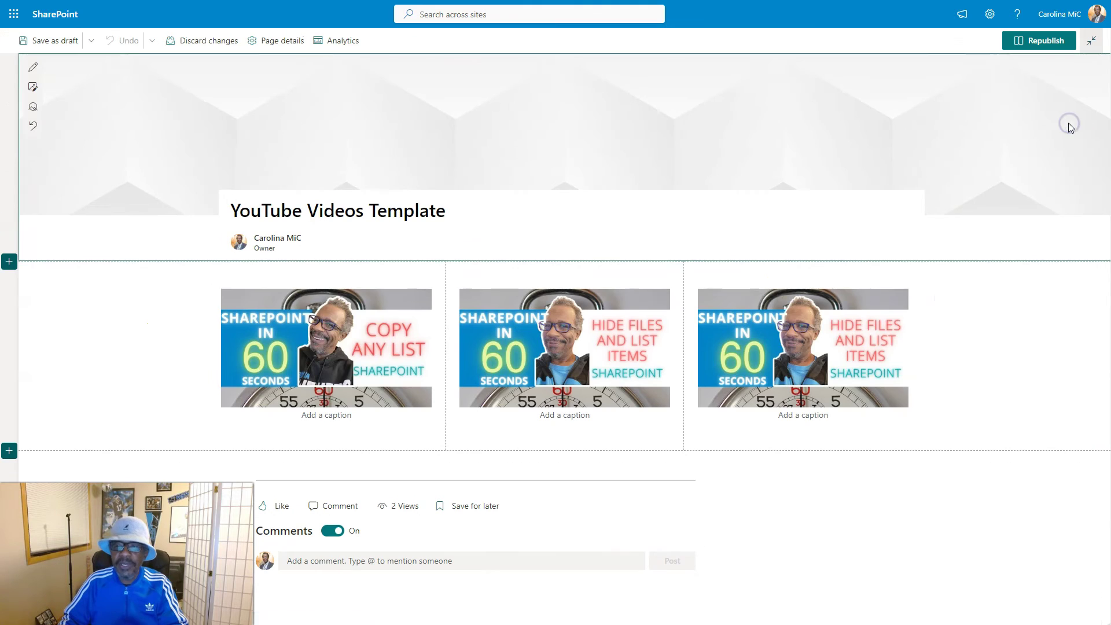
{"action": "left_click", "coordinate": [85, 402]}
{"action": "left_click", "coordinate": [7, 318]}
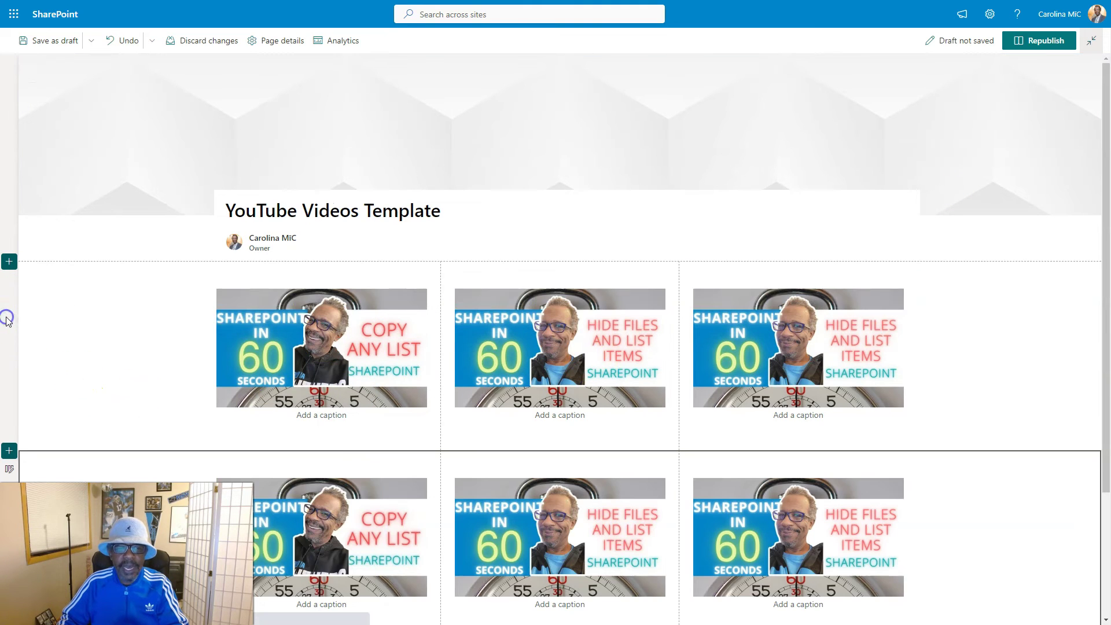
{"action": "scroll", "coordinate": [84, 391], "scroll_direction": "down", "scroll_amount": 2}
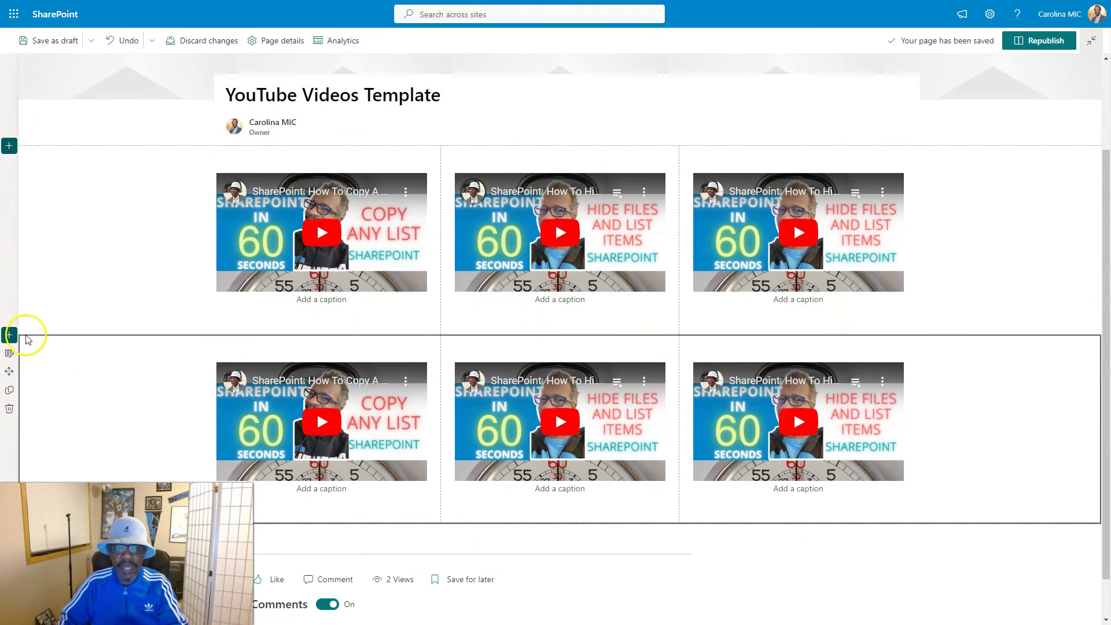
{"action": "left_click", "coordinate": [9, 389]}
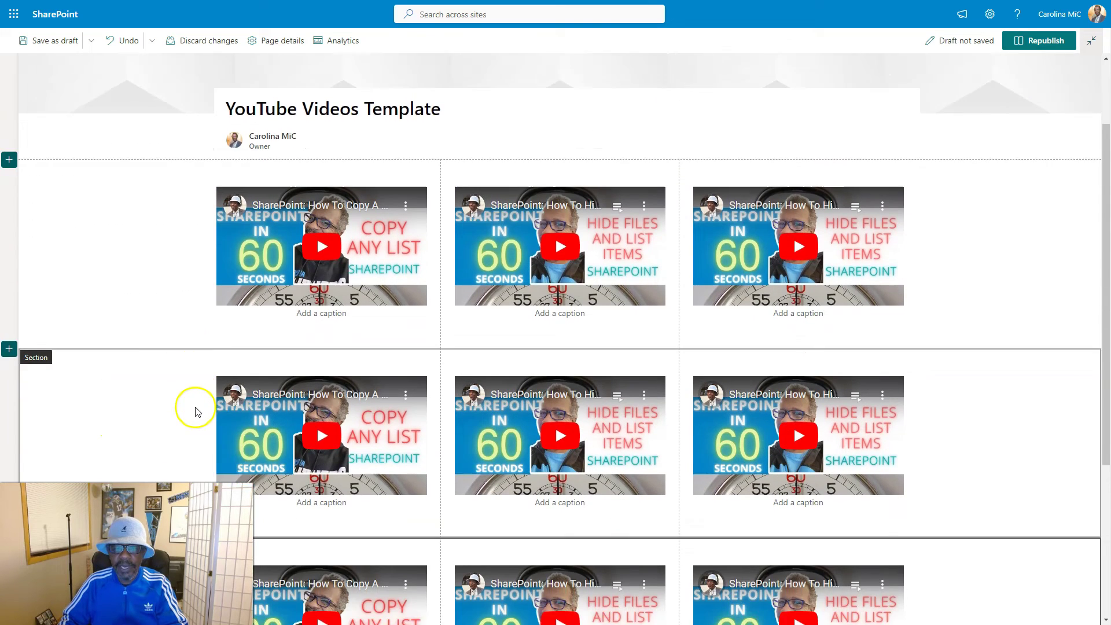
{"action": "scroll", "coordinate": [195, 411], "scroll_direction": "up", "scroll_amount": 2}
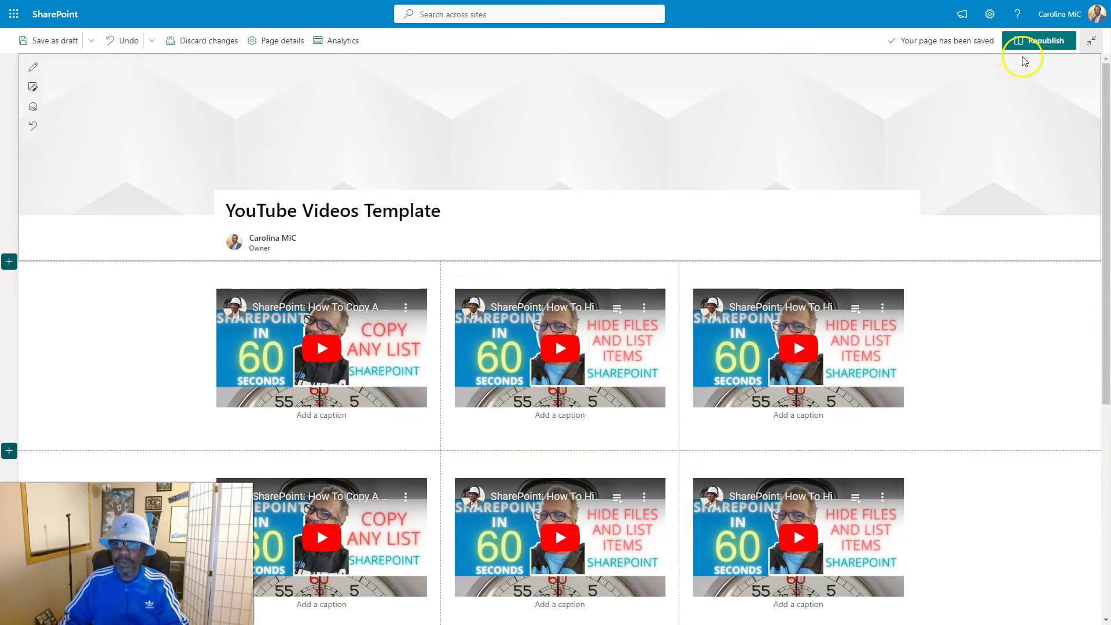
{"action": "left_click", "coordinate": [1033, 42]}
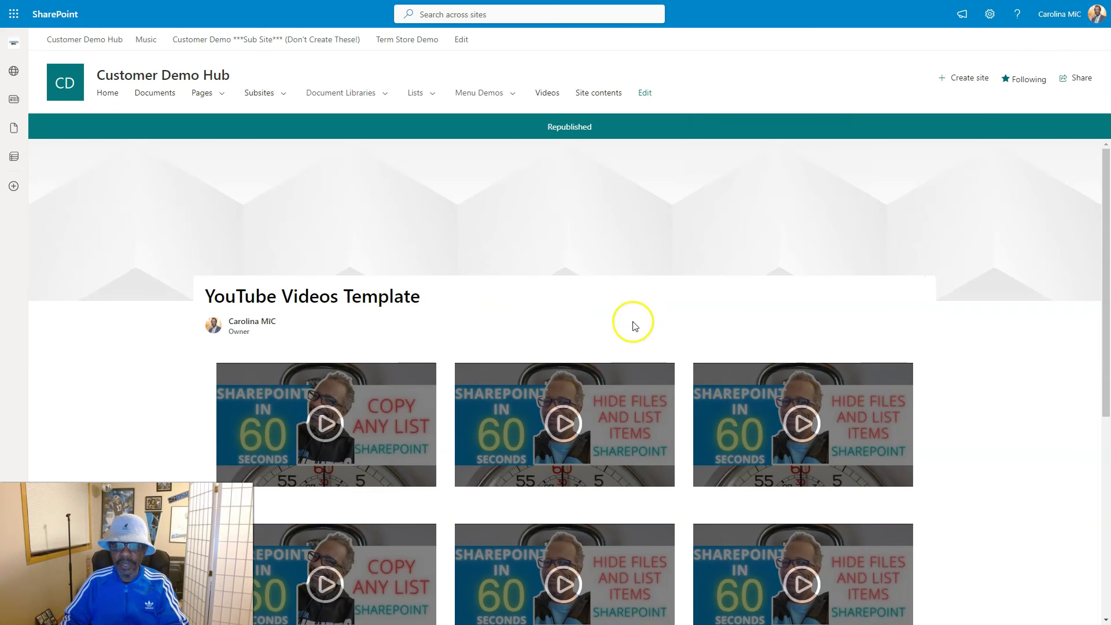
Save the edited page as a page template titled 'YouTube Videos'
{"action": "scroll", "coordinate": [456, 389], "scroll_direction": "down", "scroll_amount": 2}
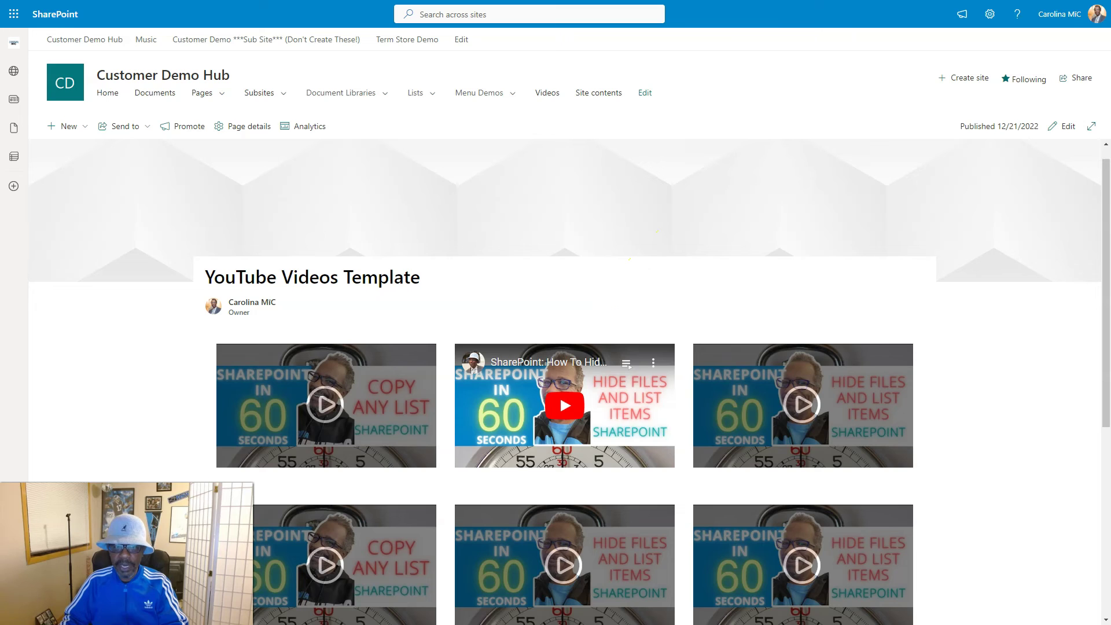
{"action": "left_click", "coordinate": [1063, 126]}
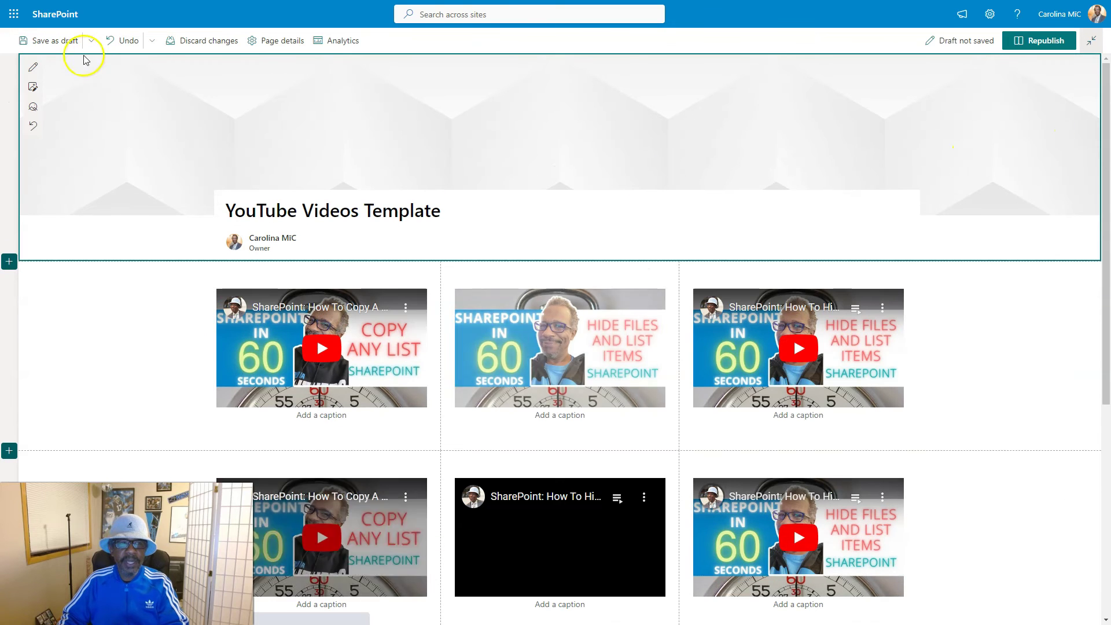
{"action": "left_click", "coordinate": [92, 42]}
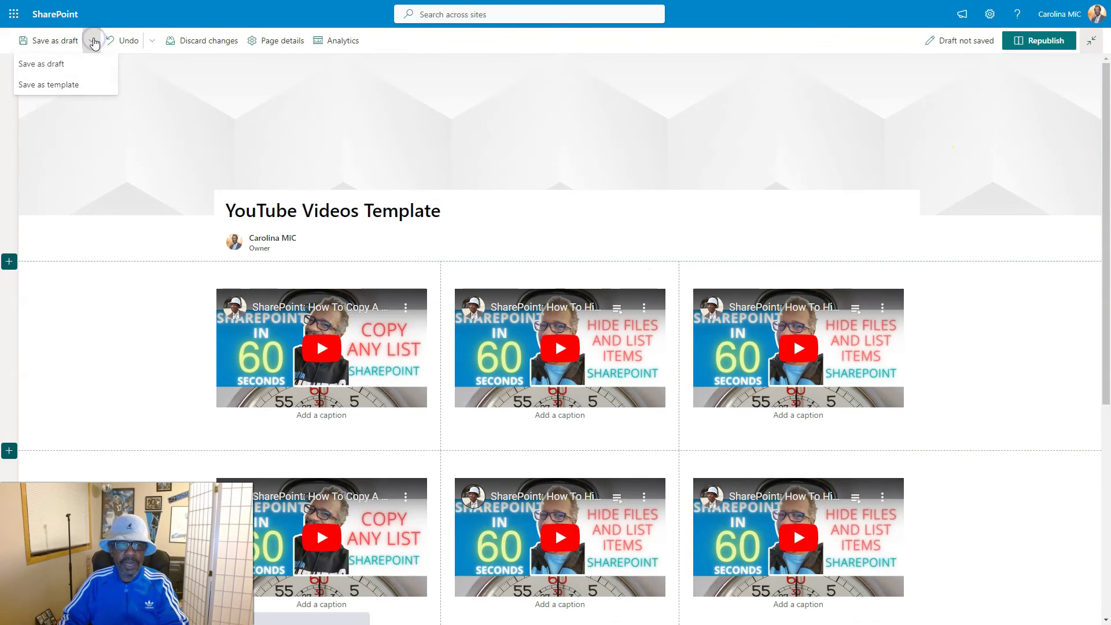
{"action": "left_click", "coordinate": [49, 85]}
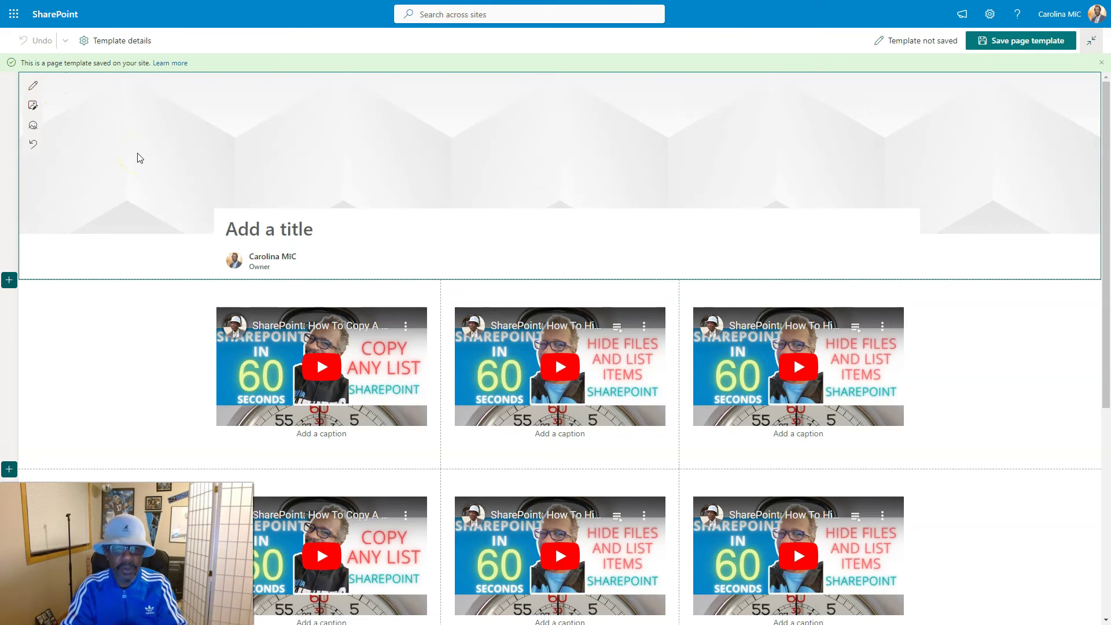
{"action": "type", "text": "T"}
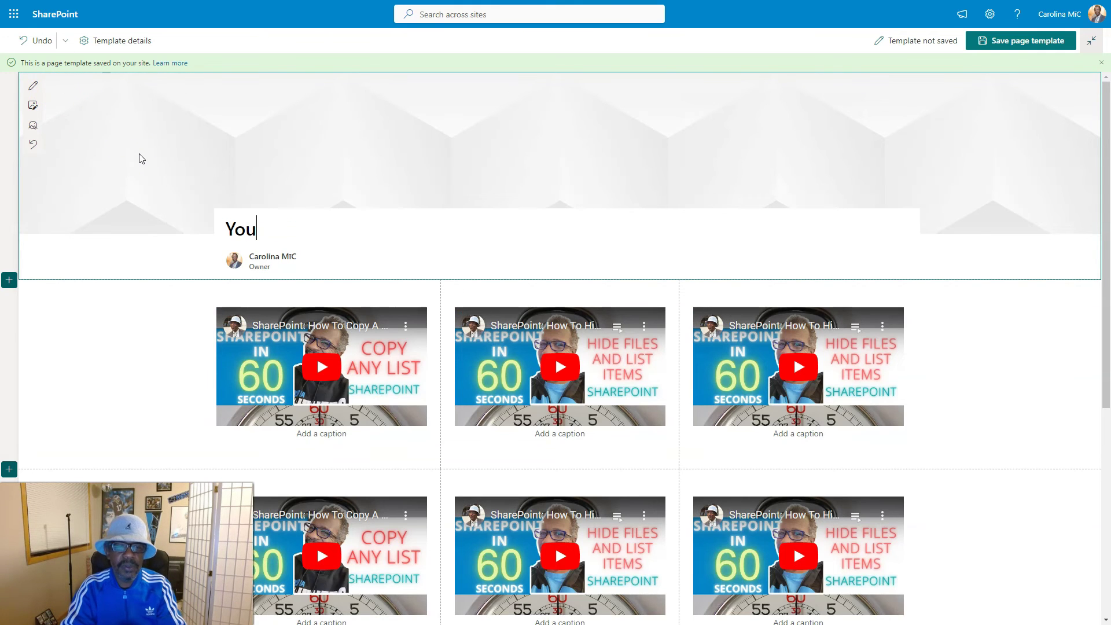
{"action": "type", "text": "ouTube V"}
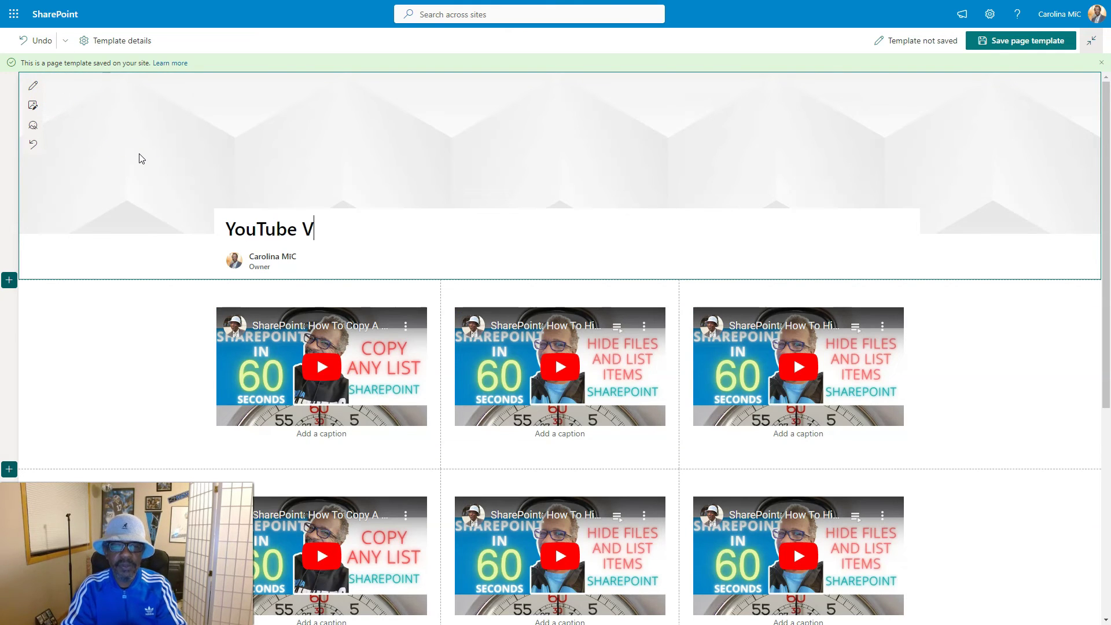
{"action": "type", "text": "ideos"}
{"action": "left_click", "coordinate": [1014, 42]}
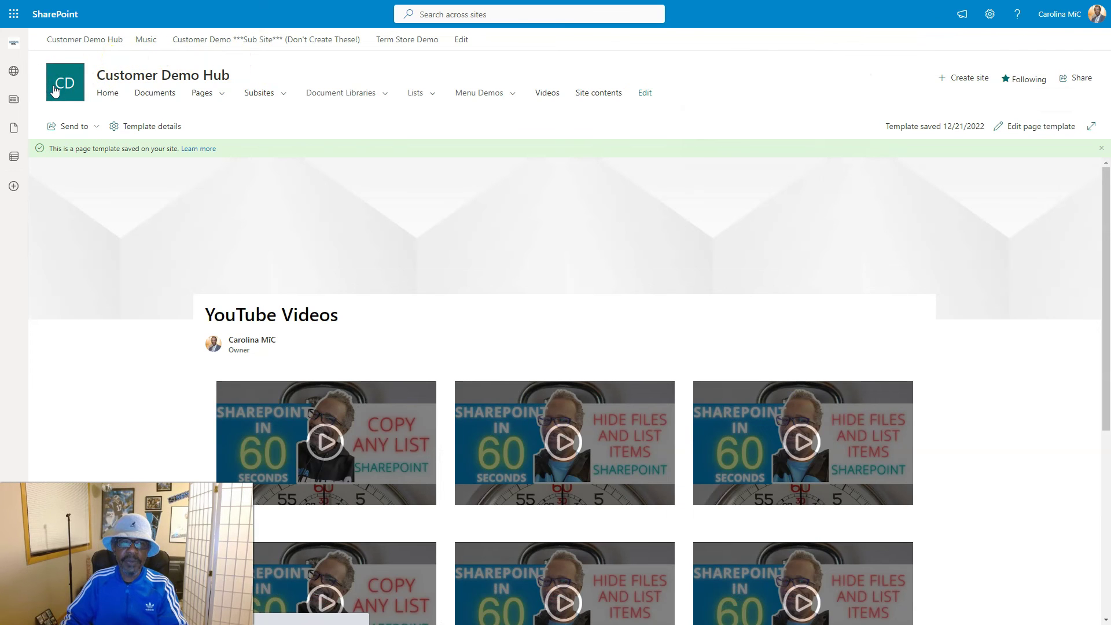
From the site home page, create a new page from the saved 'YouTube Videos' template
{"action": "left_click", "coordinate": [62, 86]}
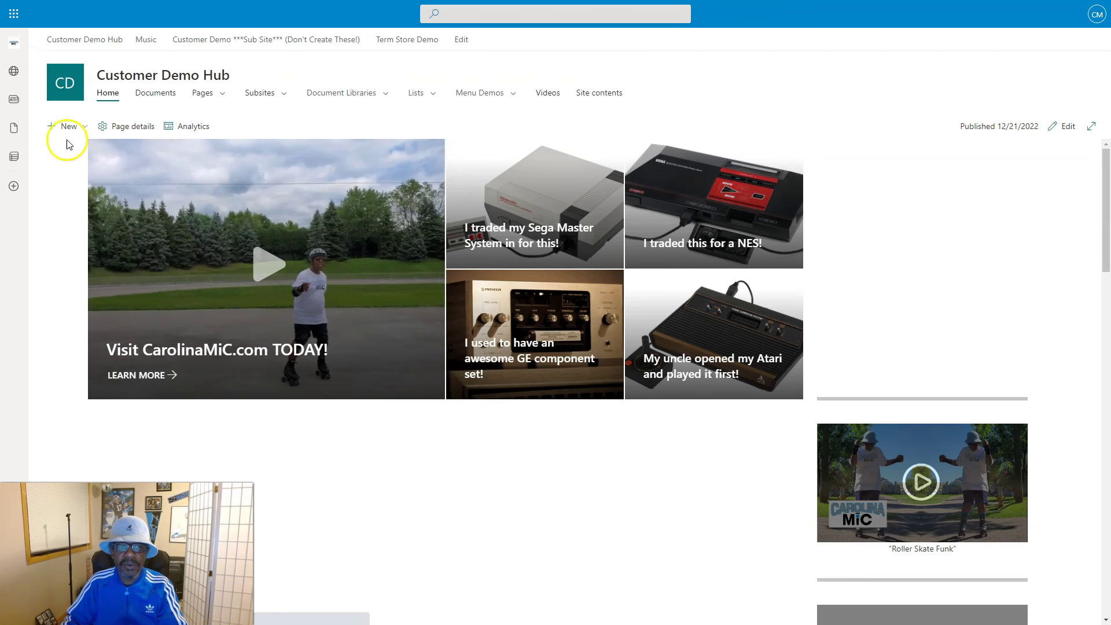
{"action": "left_click", "coordinate": [74, 133]}
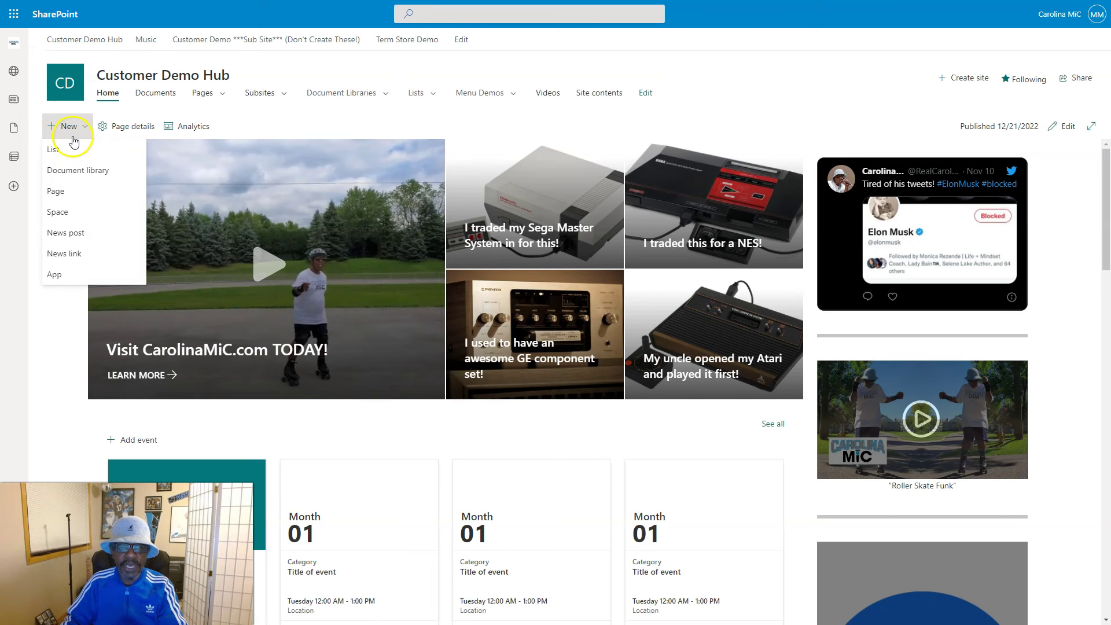
{"action": "left_click", "coordinate": [54, 189]}
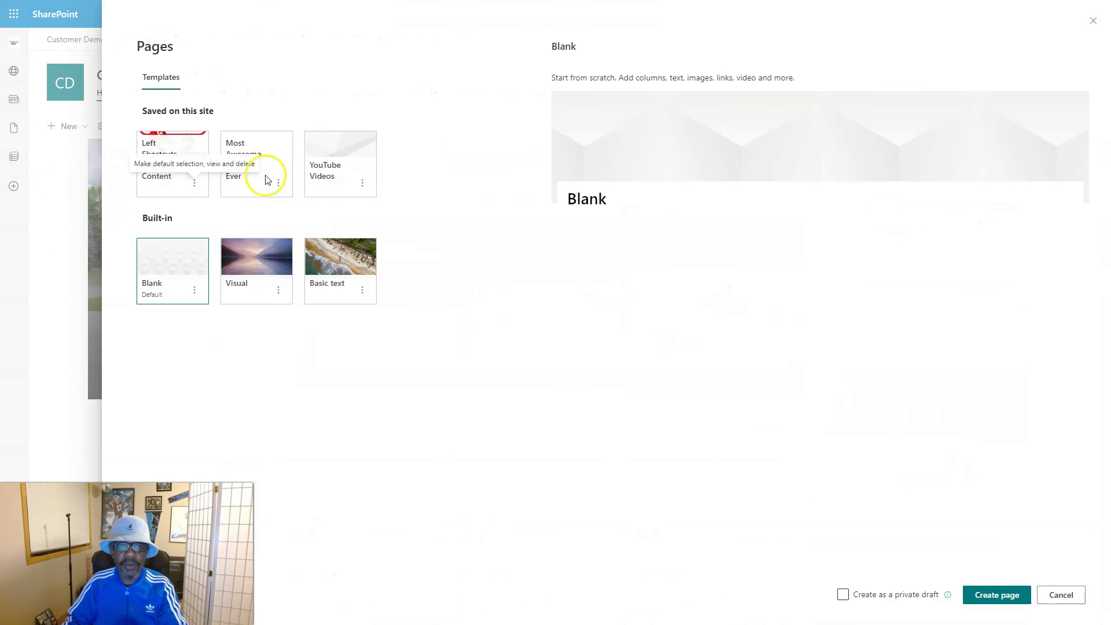
{"action": "double_click", "coordinate": [322, 167]}
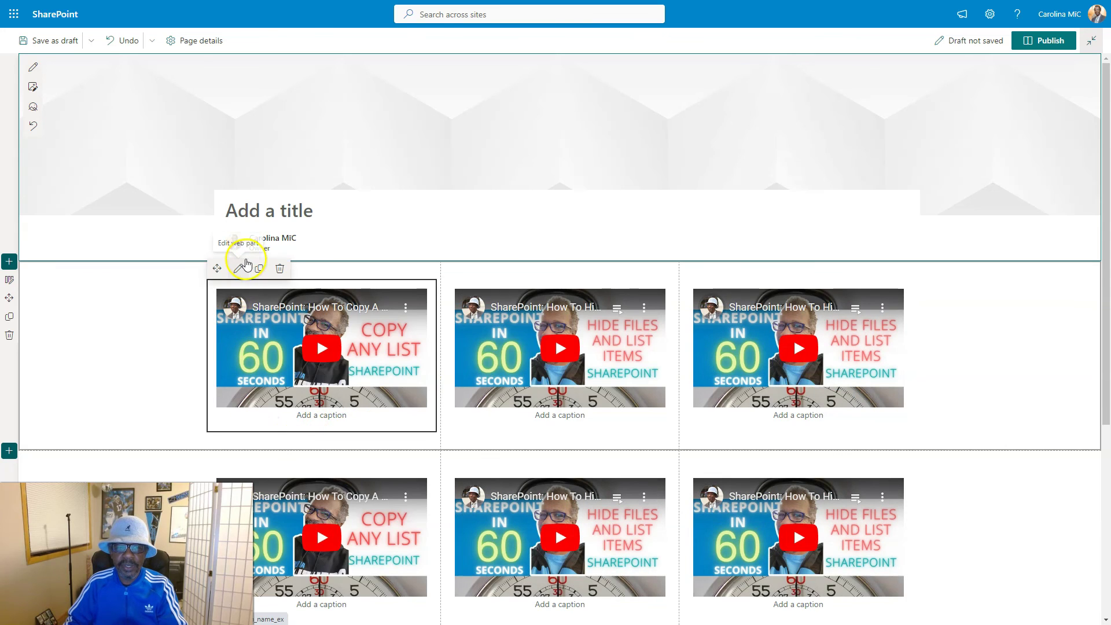
Open the YouTube settings pane for the first embedded video
{"action": "left_click", "coordinate": [239, 268]}
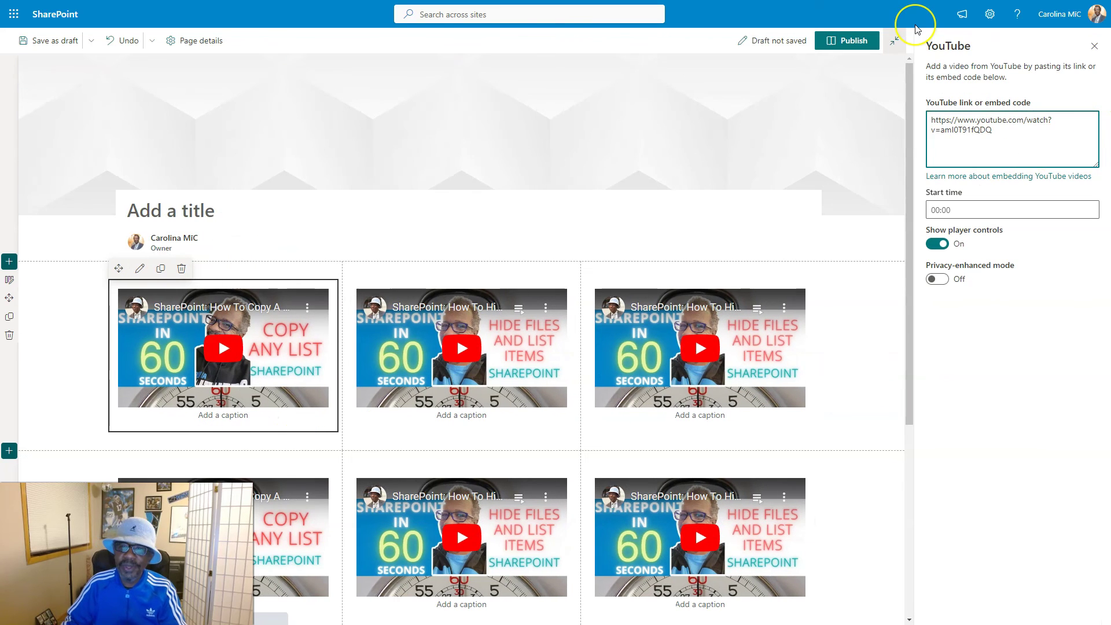